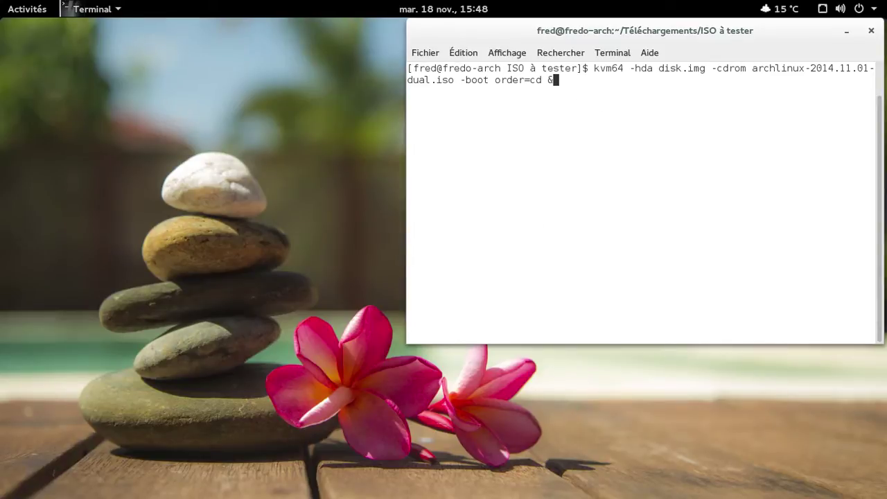
Launch the disk.img virtual machine with the prepared kvm64 command, minimize the terminal, and boot the Windows 7 (loader) entry.
key(Return)
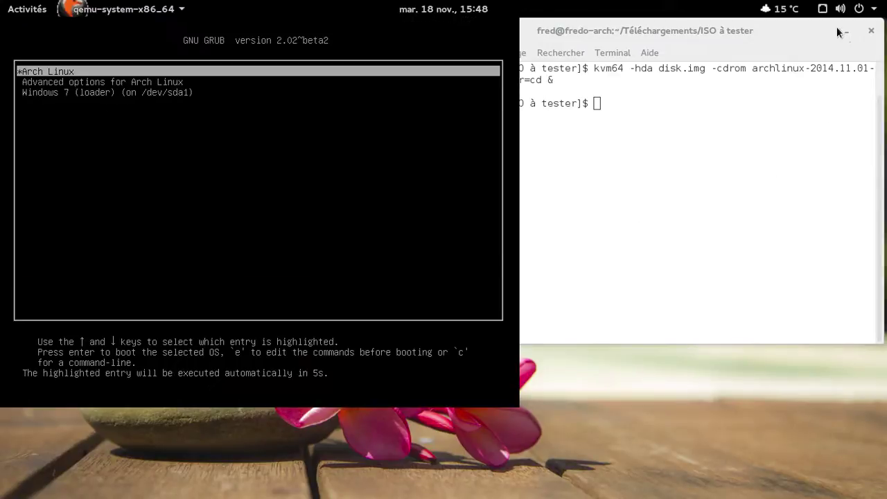
click(844, 31)
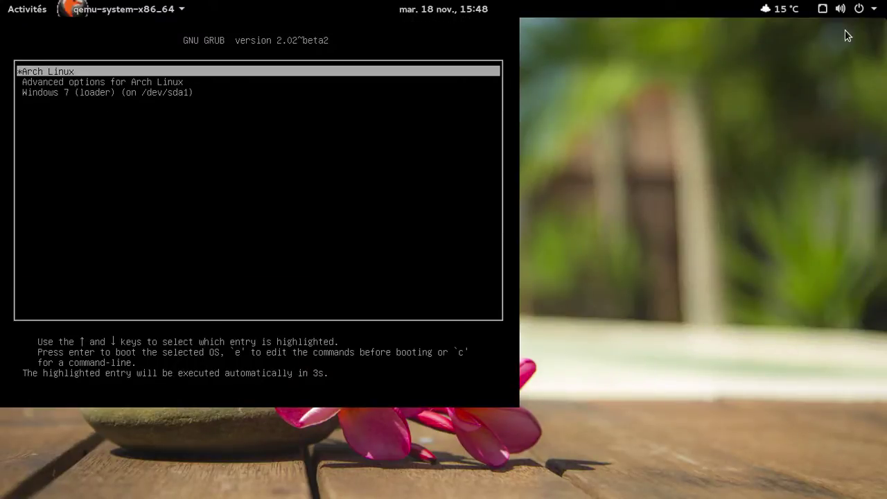
key(Down)
key(Down)
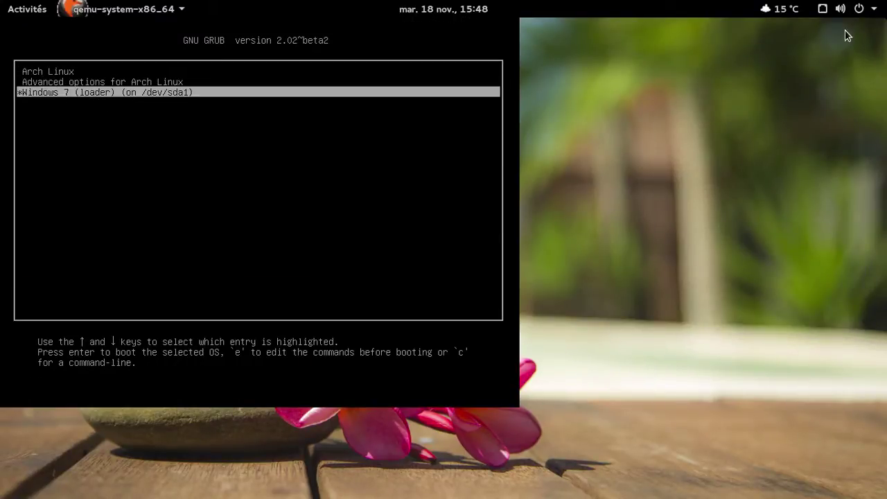
key(Up)
key(Up)
key(Down)
key(Down)
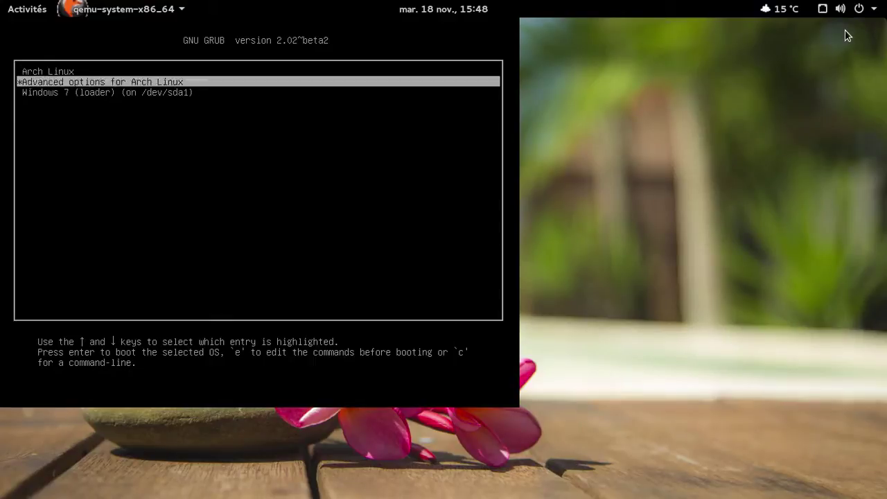
key(Return)
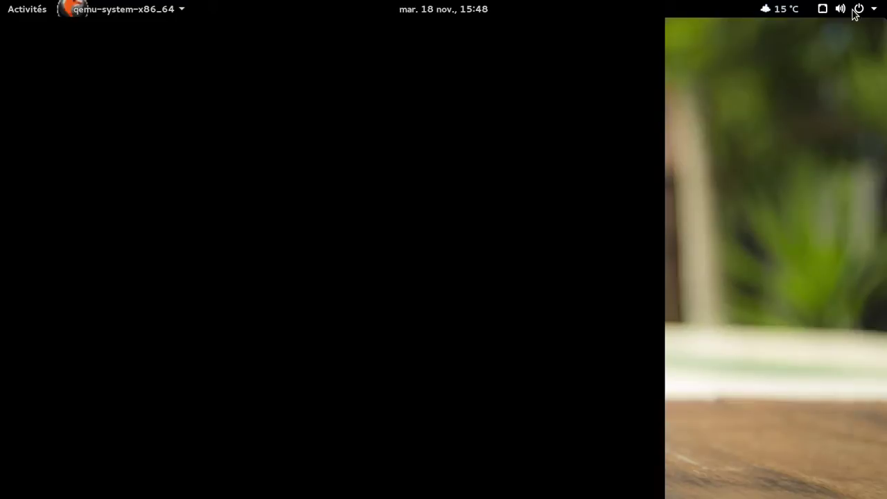
Check the microphone input in the host's sound settings, then minimize the settings window.
click(857, 10)
click(699, 211)
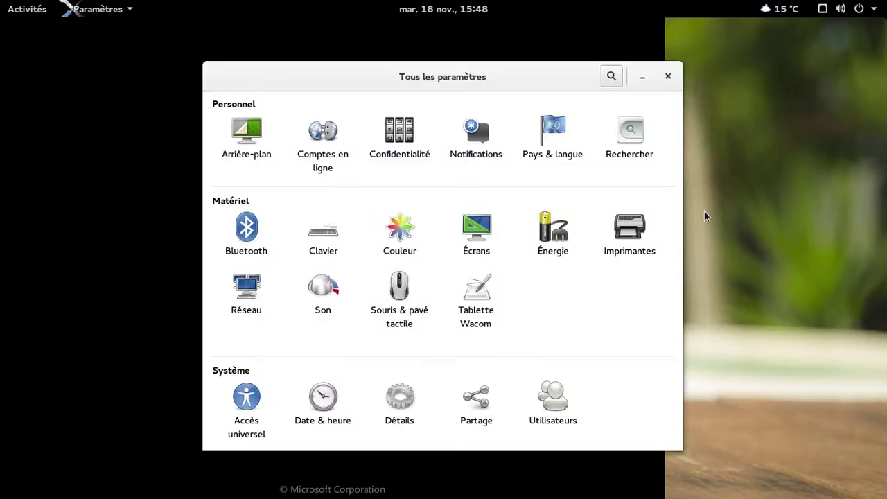
click(320, 292)
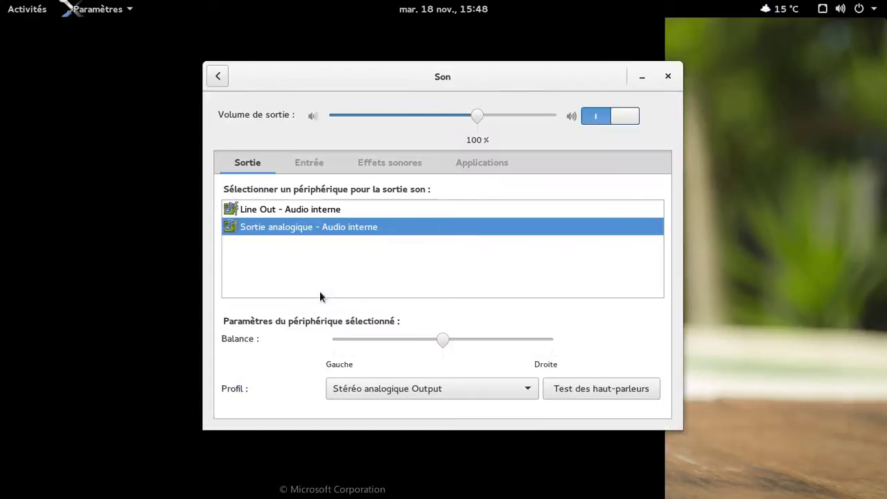
click(295, 163)
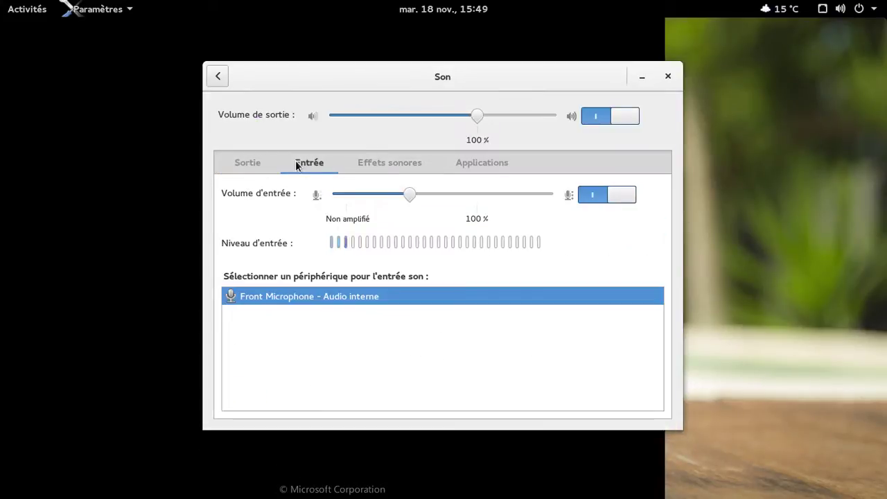
click(642, 76)
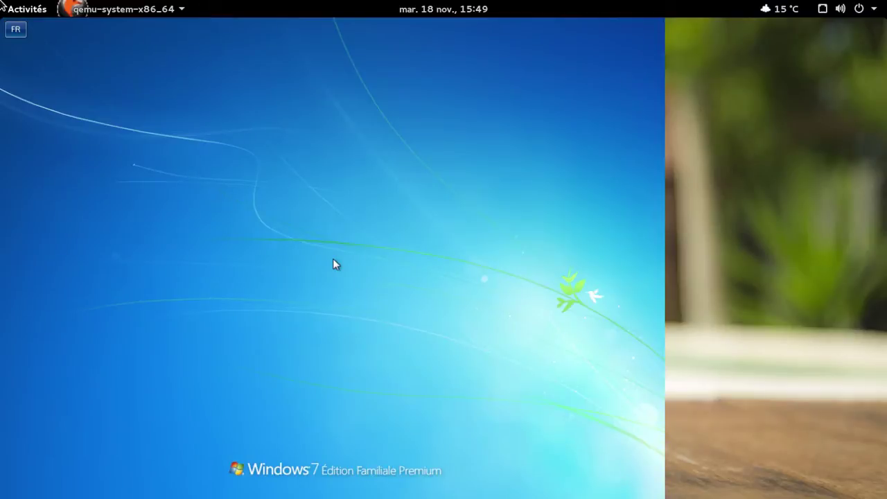
mouse_move(1, 1)
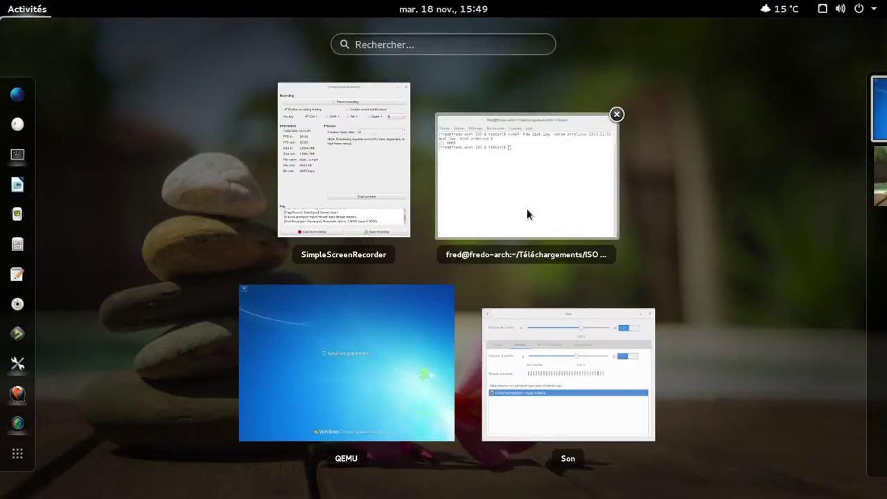
click(334, 326)
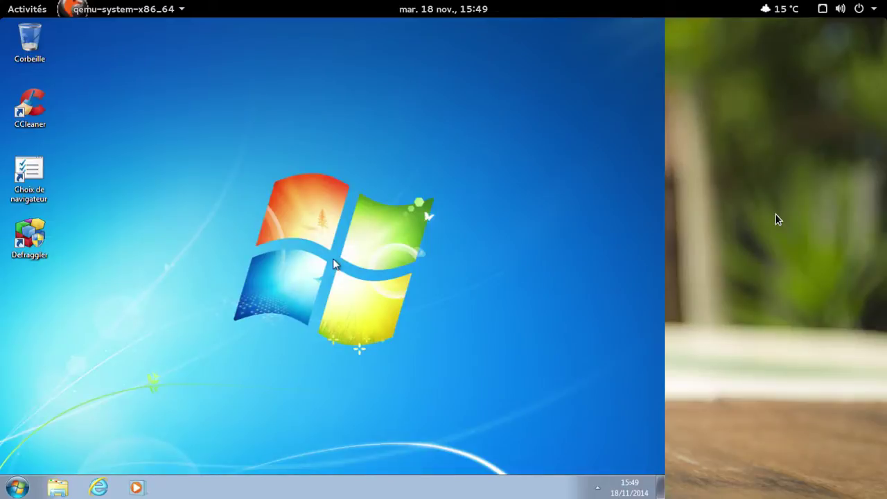
mouse_move(2, 5)
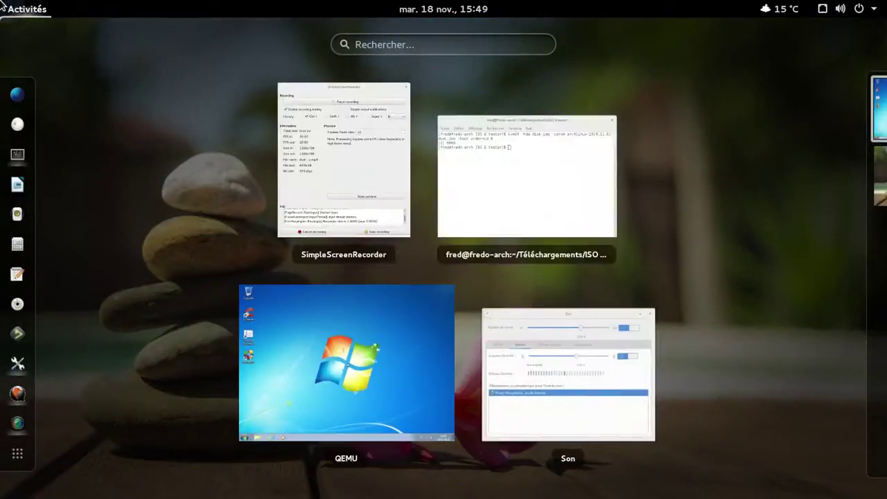
click(344, 316)
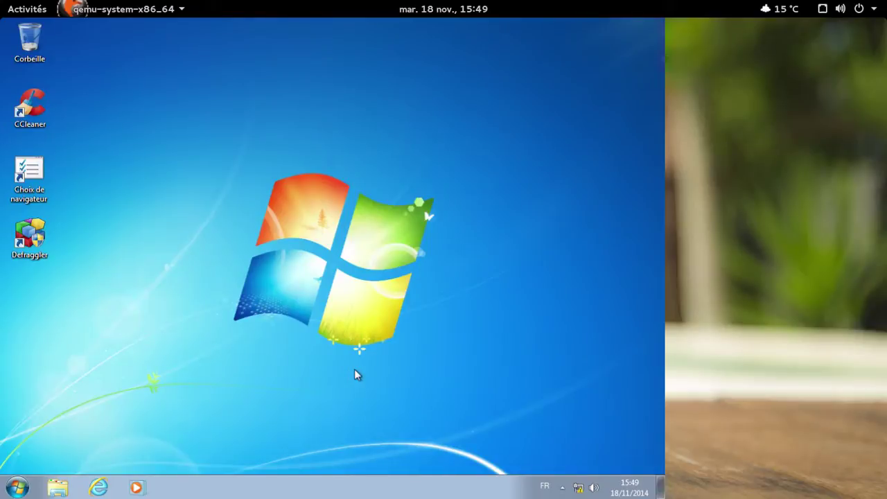
Start Internet Explorer 11 in the virtual machine with the recommended settings and go to mozilla.org.
click(102, 488)
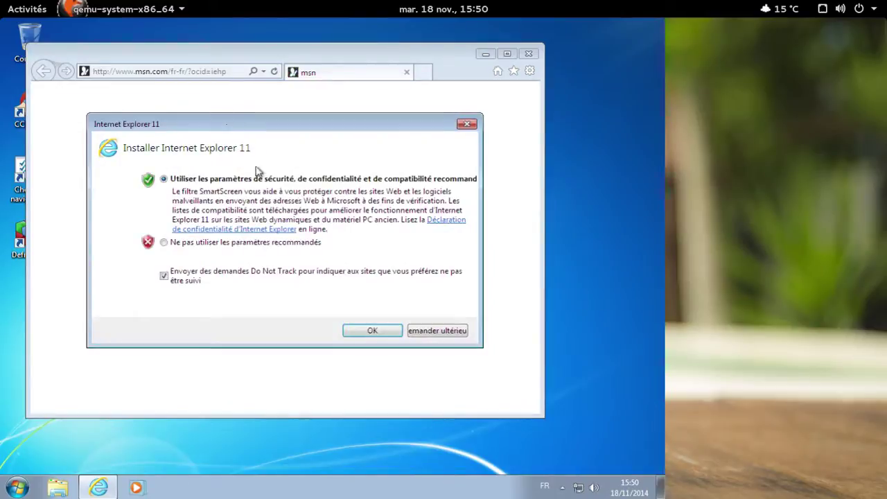
click(378, 330)
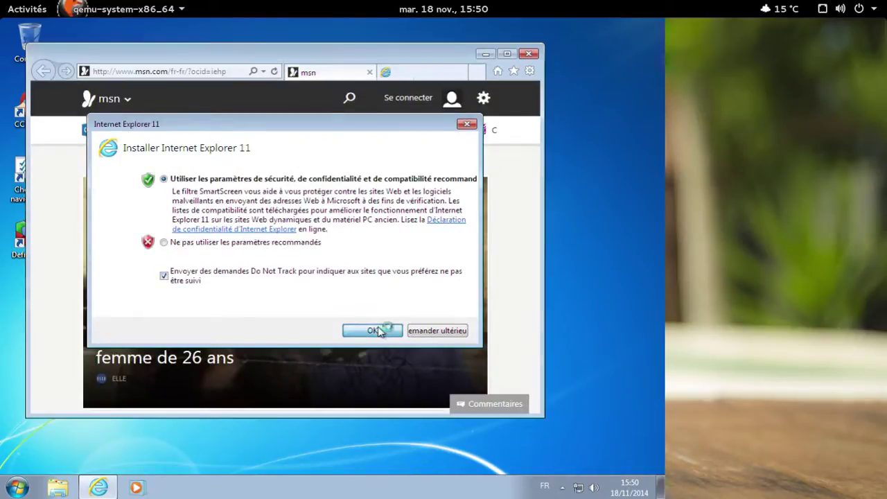
click(228, 72)
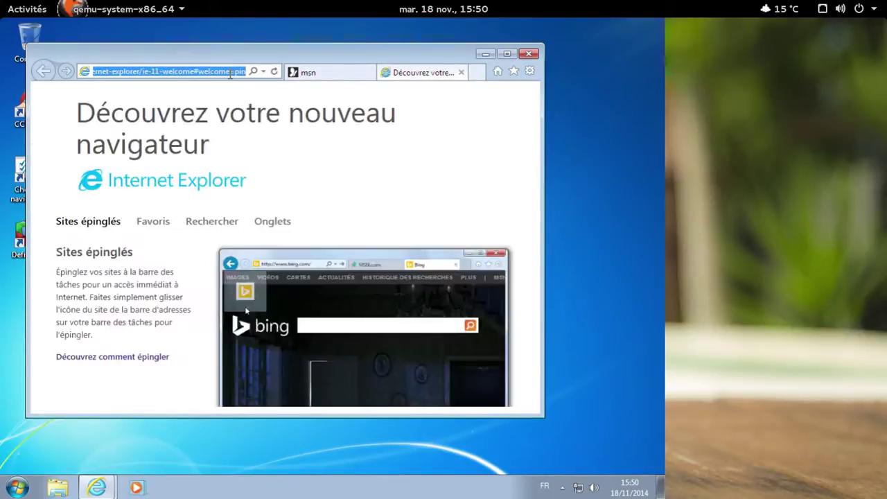
text(mozilla.or)
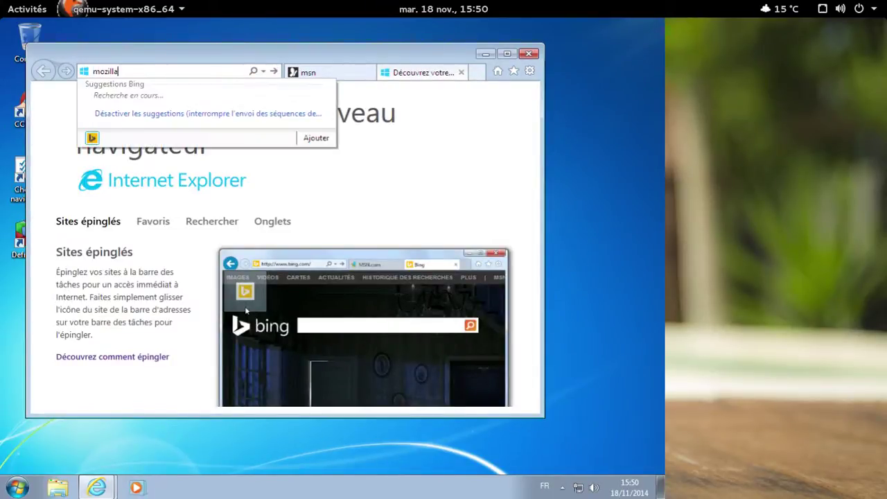
text(g)
key(Return)
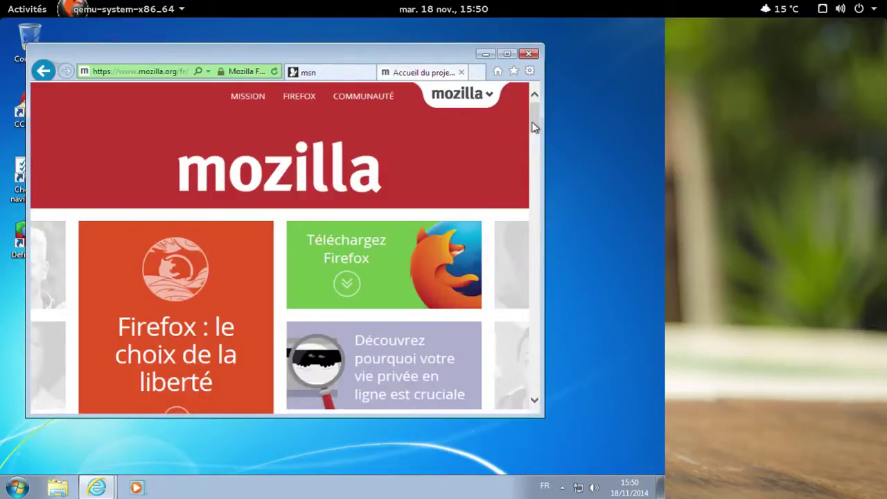
Download Firefox from the Mozilla site and run Firefox Setup Stub 33.1.1.exe.
drag(535, 129, 534, 224)
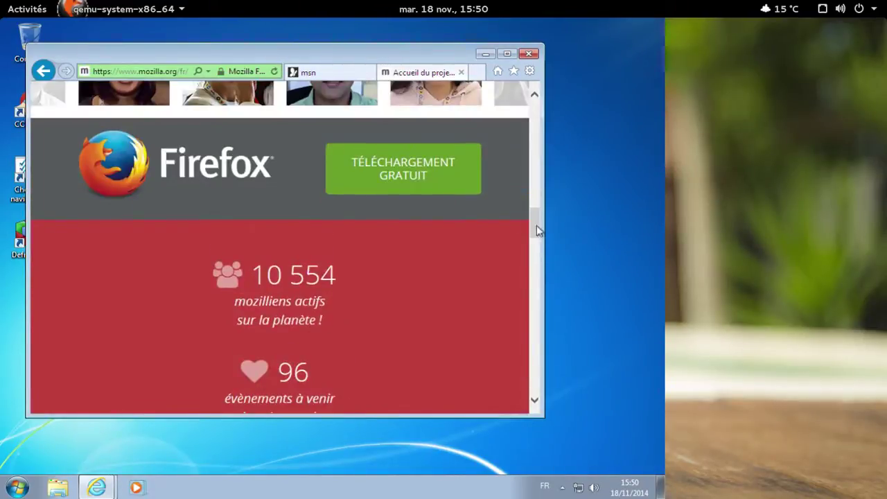
click(459, 181)
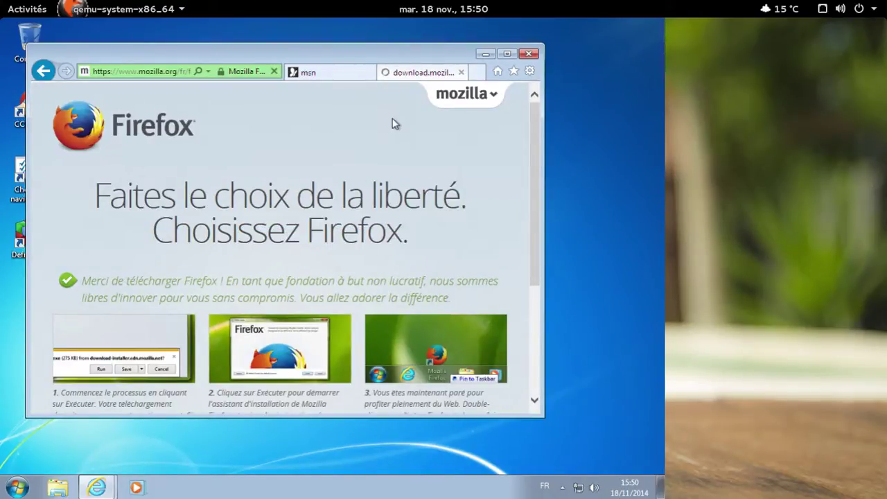
scroll(392, 124, down, 3)
scroll(392, 119, up, 3)
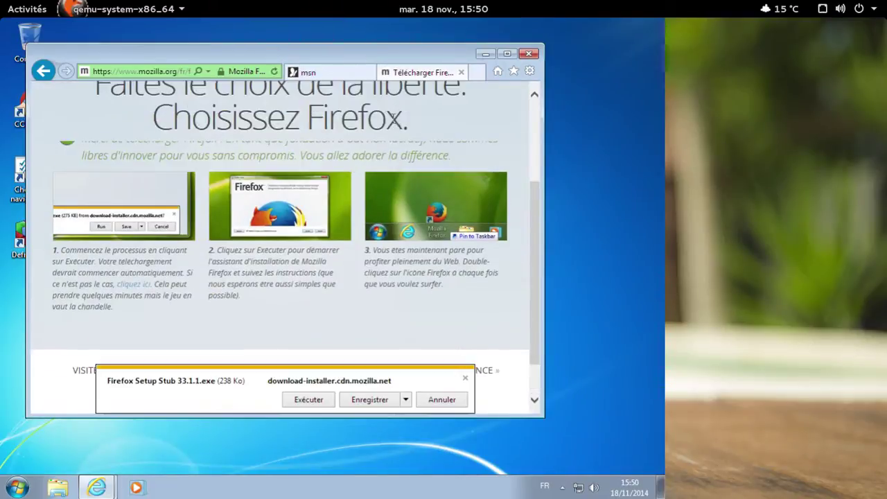
click(307, 400)
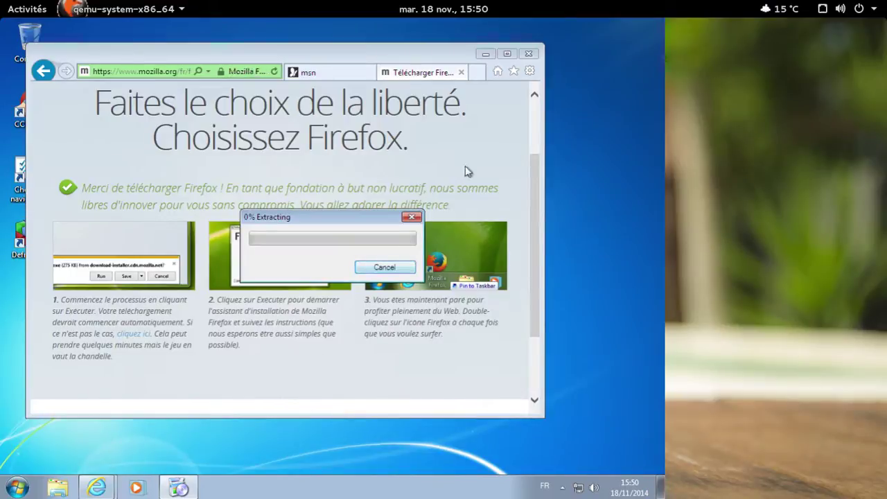
Close all Internet Explorer tabs and authorize the Firefox Stub Installer to make changes to the computer.
click(528, 55)
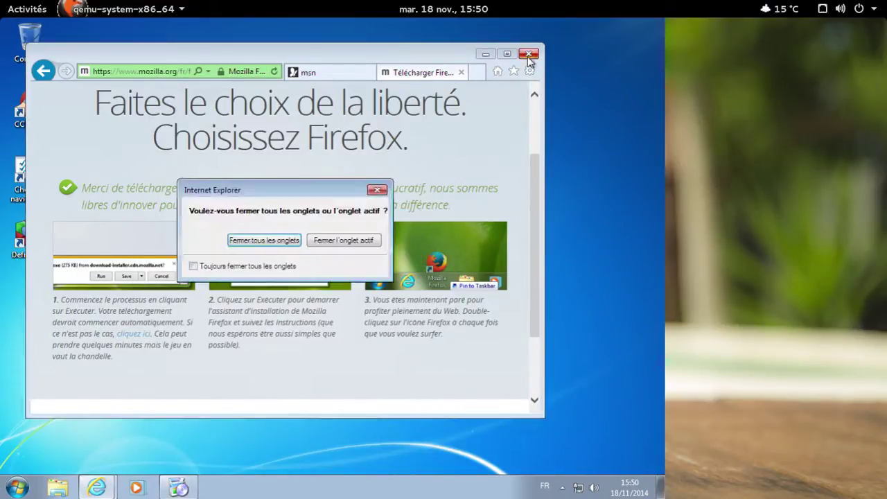
click(277, 243)
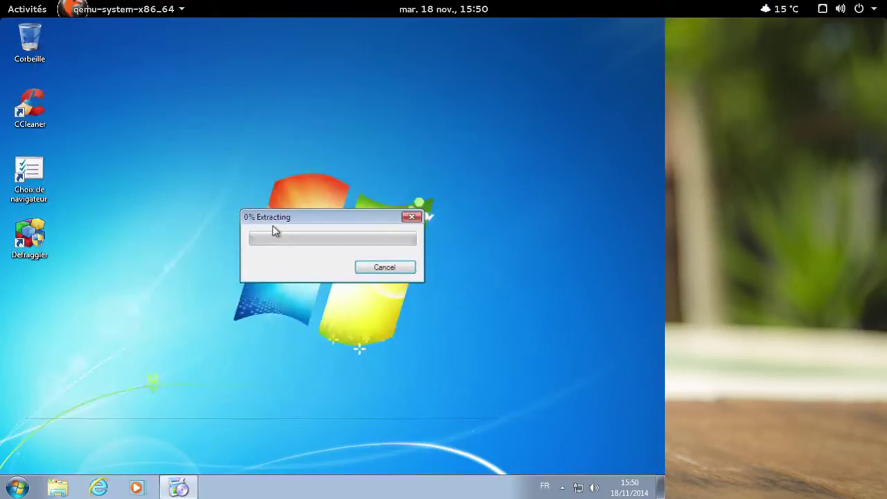
drag(273, 220, 248, 186)
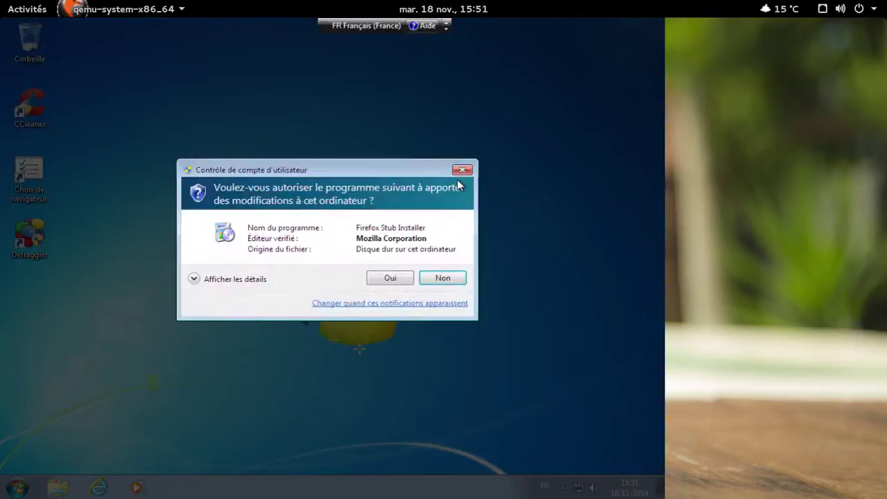
click(390, 278)
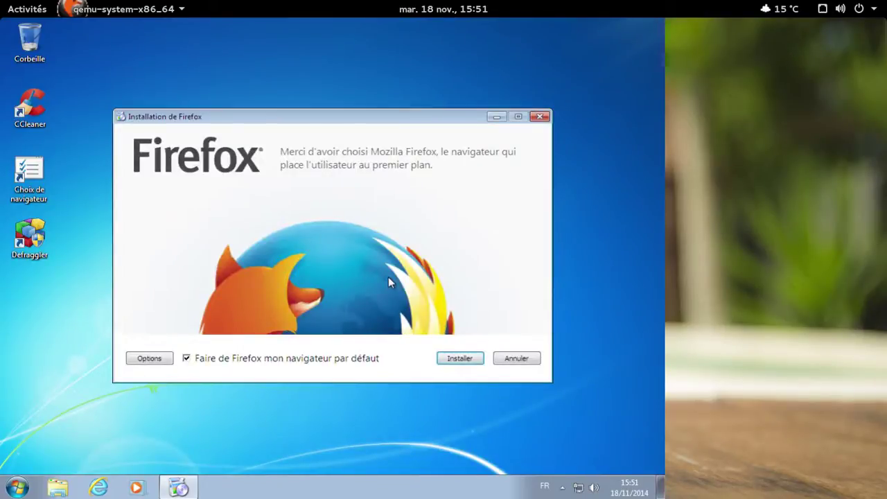
Install Firefox as the default browser and choose to import nothing from Internet Explorer.
click(455, 359)
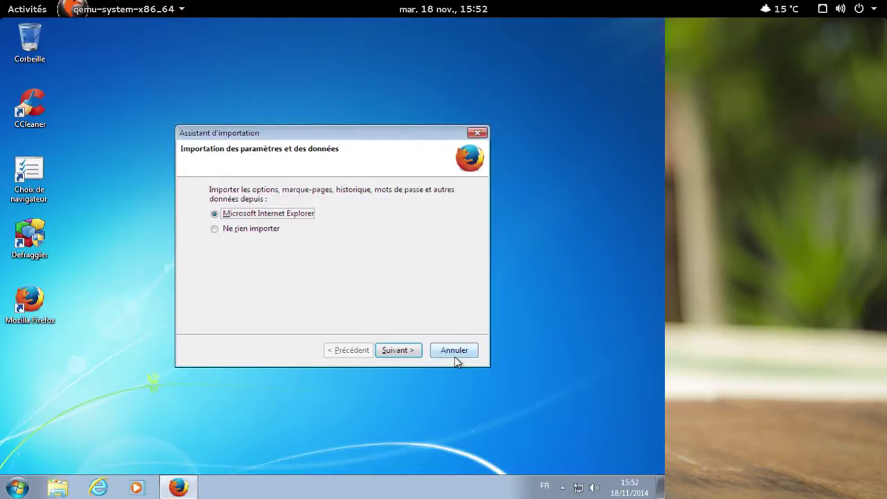
click(280, 230)
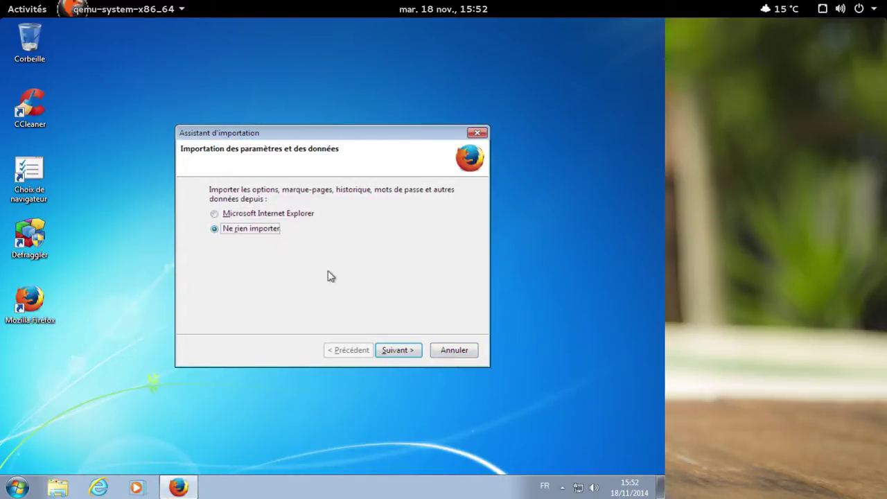
click(402, 350)
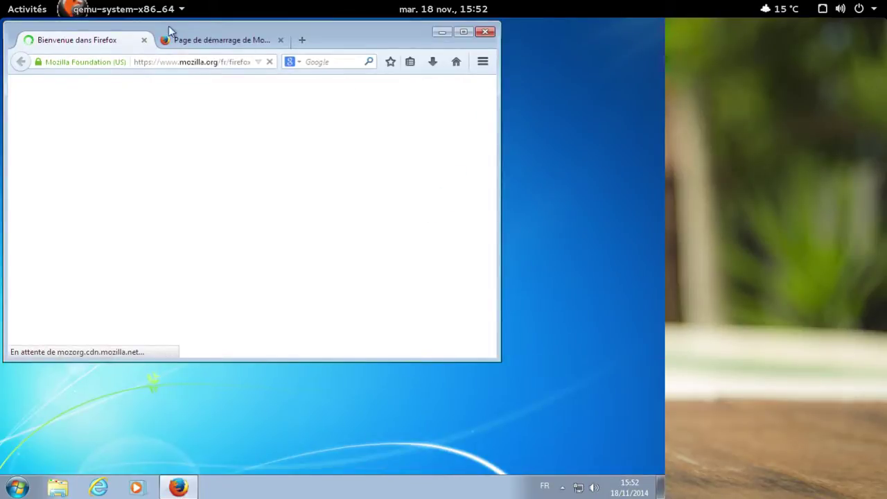
Close the Firefox welcome tab and set the search engine to DuckDuckGo.
click(144, 39)
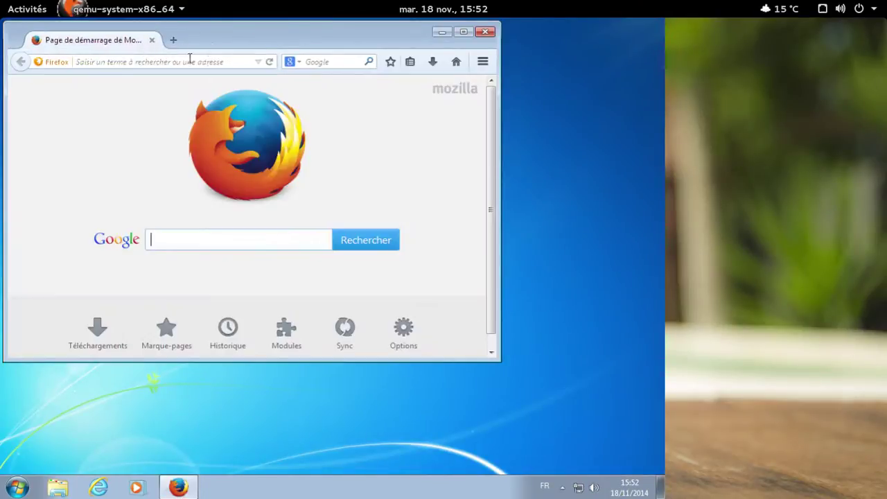
click(291, 62)
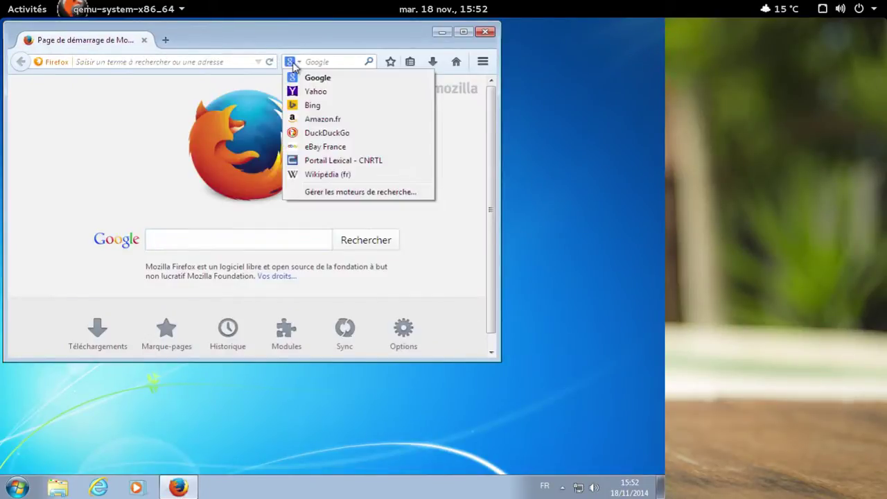
click(318, 134)
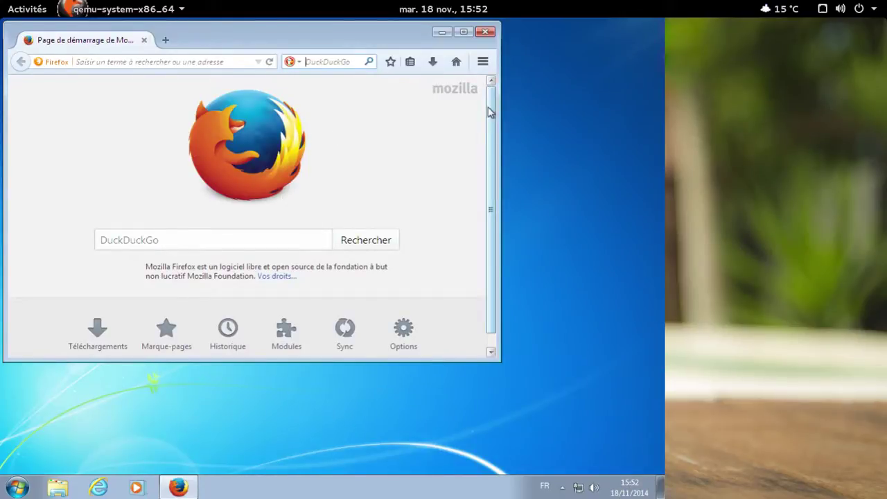
Enlarge the Firefox window and open the add-ons manager.
drag(493, 356, 602, 419)
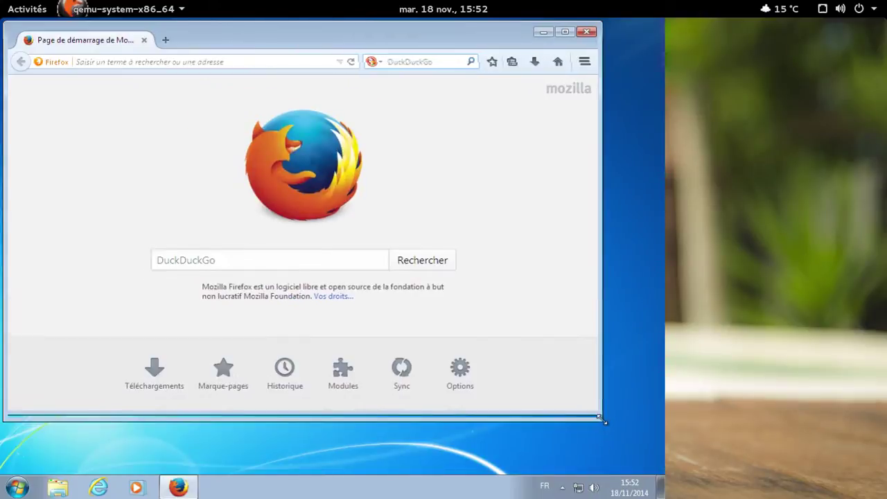
click(585, 63)
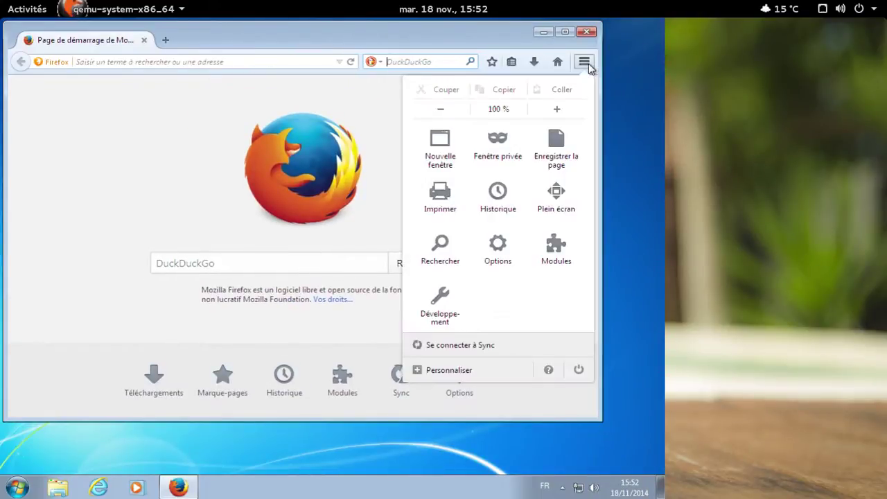
click(563, 248)
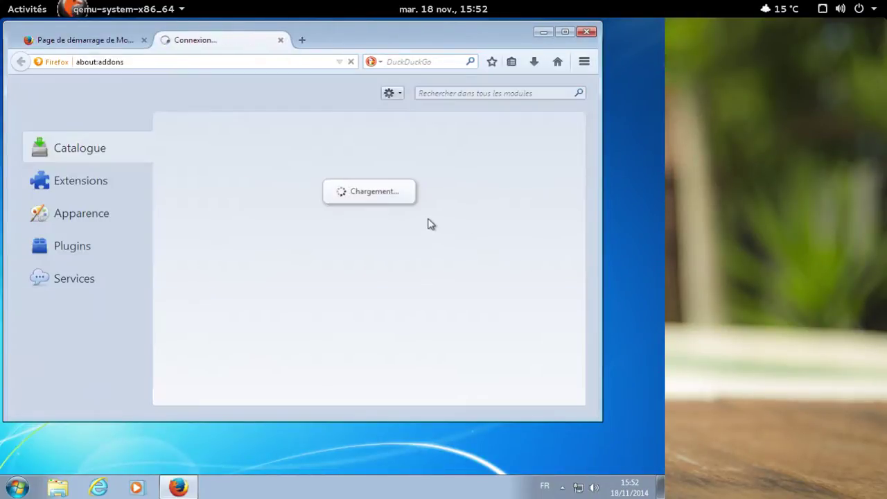
Search the available add-ons for Adblock and install Adblock Plus 2.6.6.
click(471, 94)
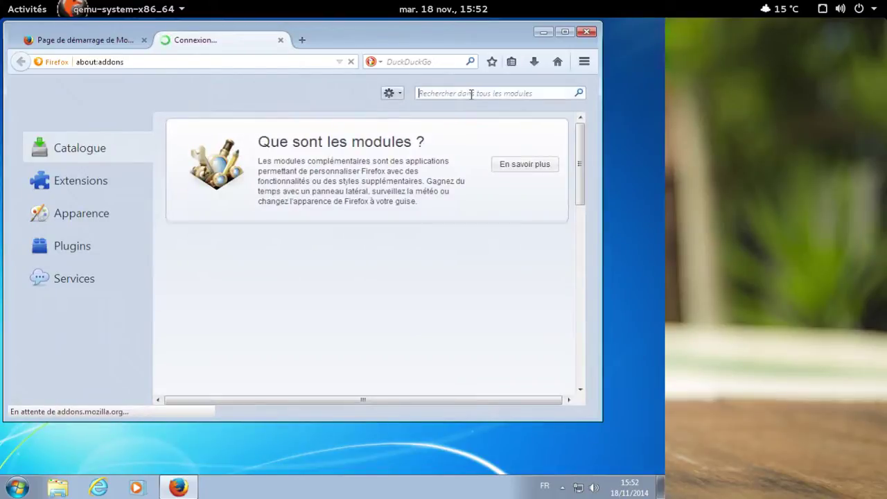
text(adbloc)
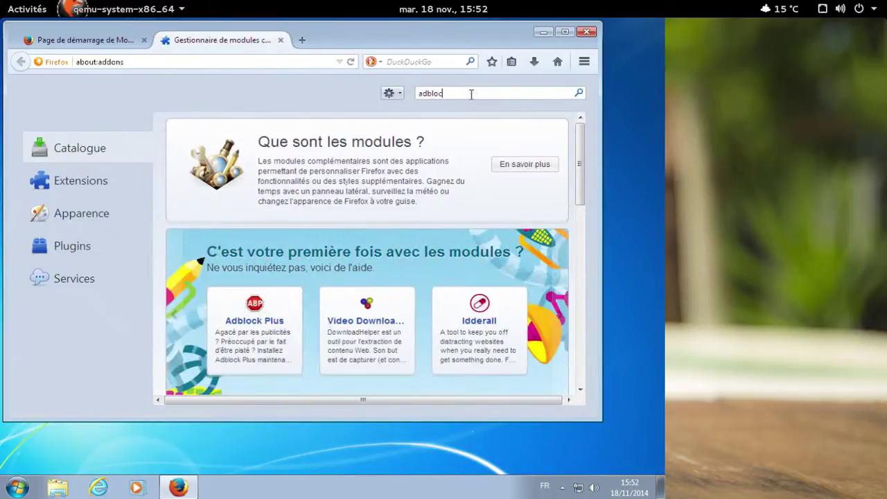
text(k plus)
key(Return)
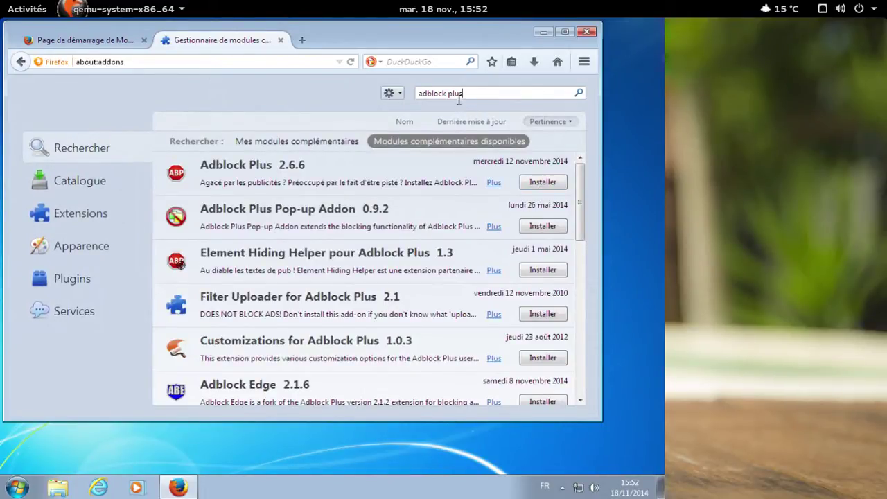
key(Return)
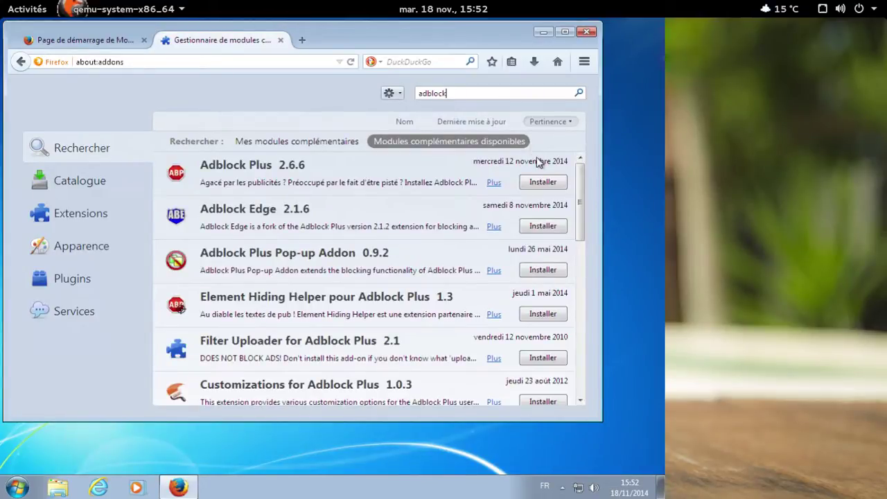
click(542, 182)
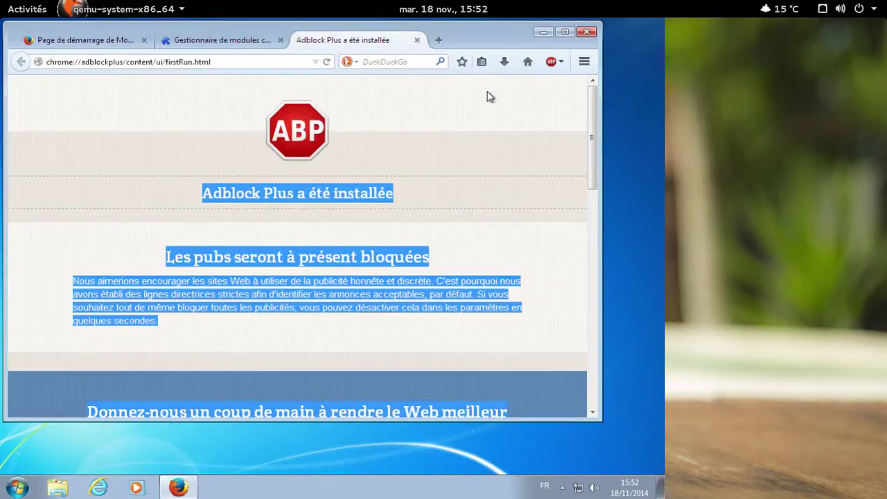
Return to the add-ons manager, search for ghostery and install Ghostery 5.4.1.
click(421, 106)
click(263, 45)
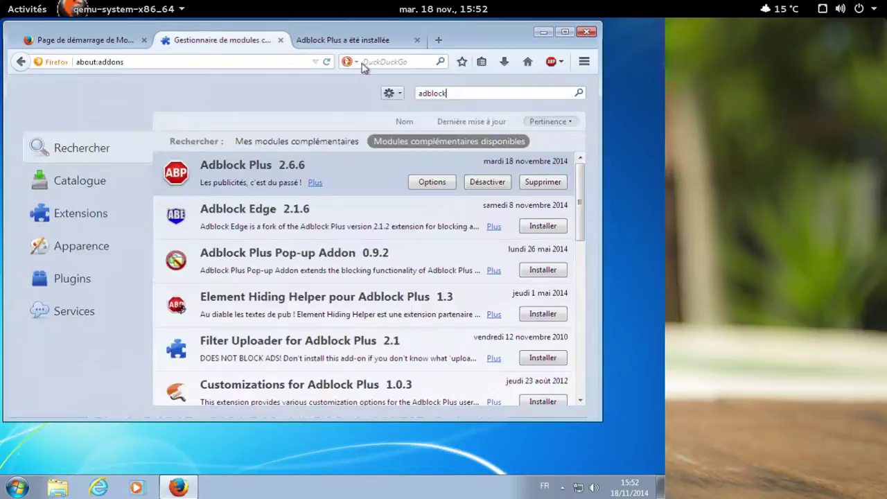
click(373, 63)
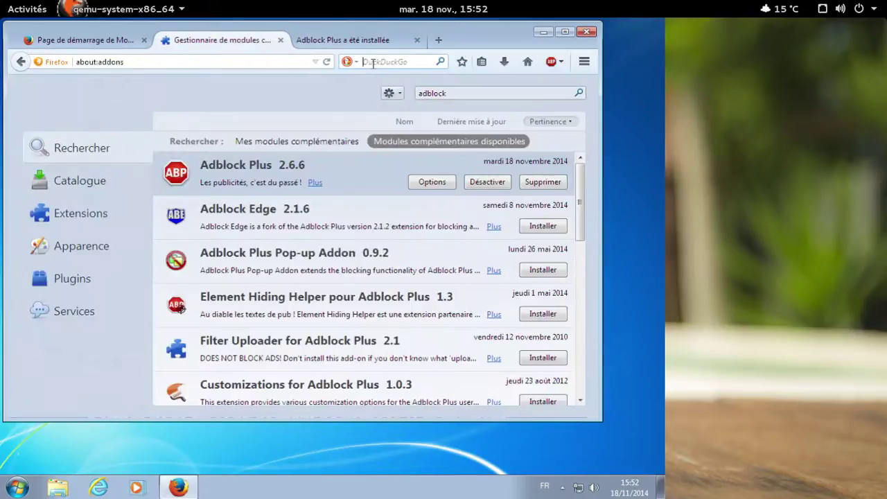
click(453, 93)
key(ctrl+a)
text(ghost)
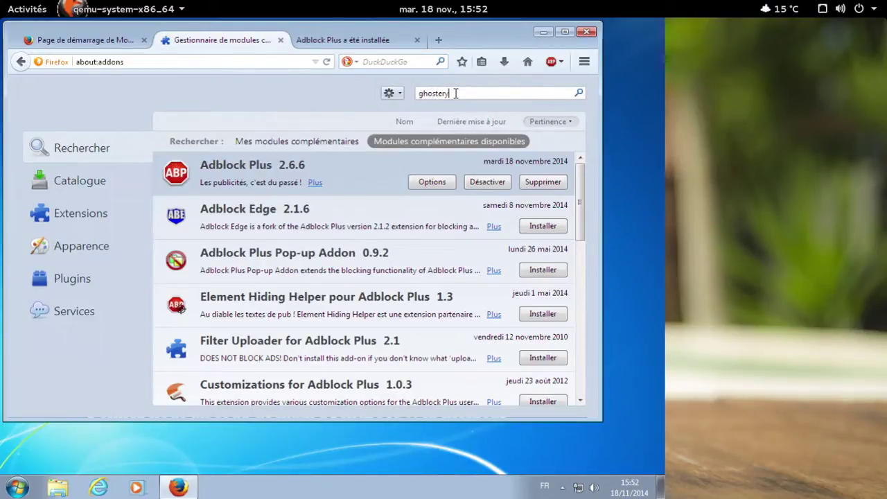
key(Return)
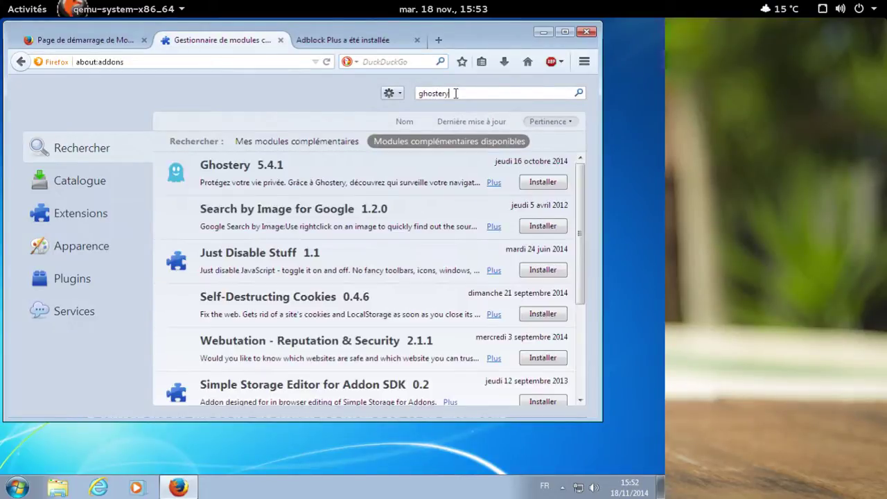
click(542, 184)
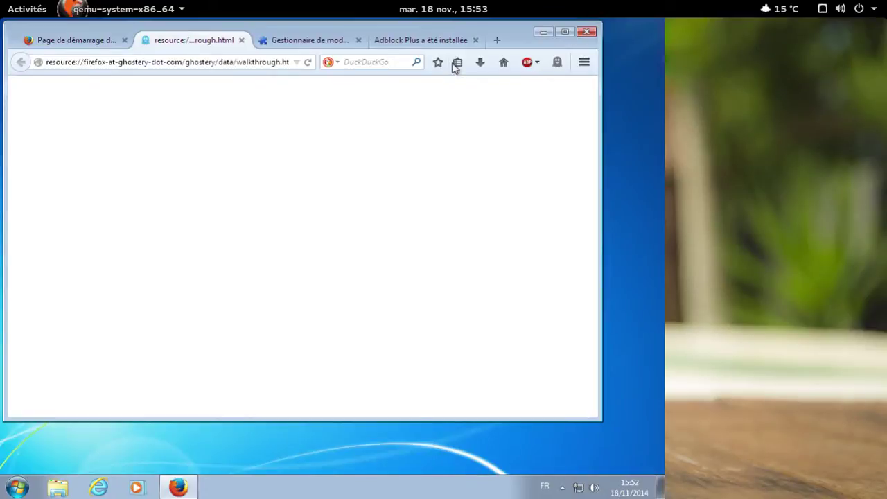
Close the Adblock Plus welcome tab and disable the alert bubbles in Ghostery's setup wizard, leaving Ghostrank off.
click(476, 40)
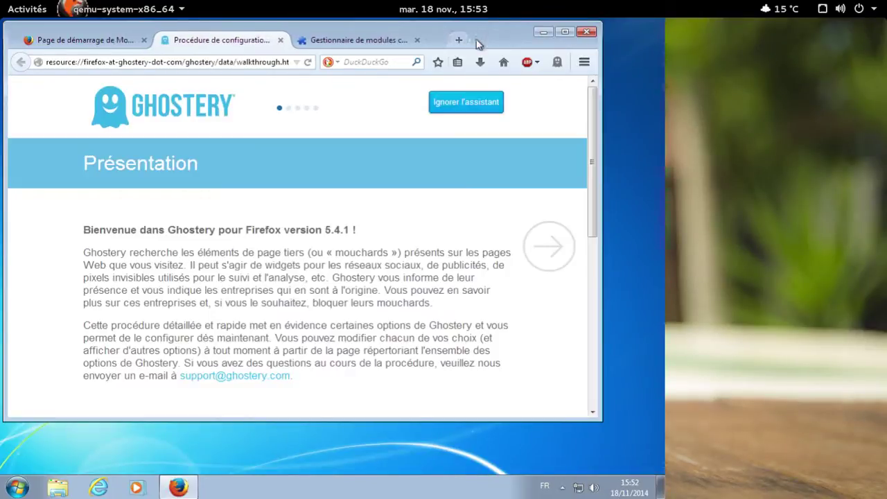
click(540, 237)
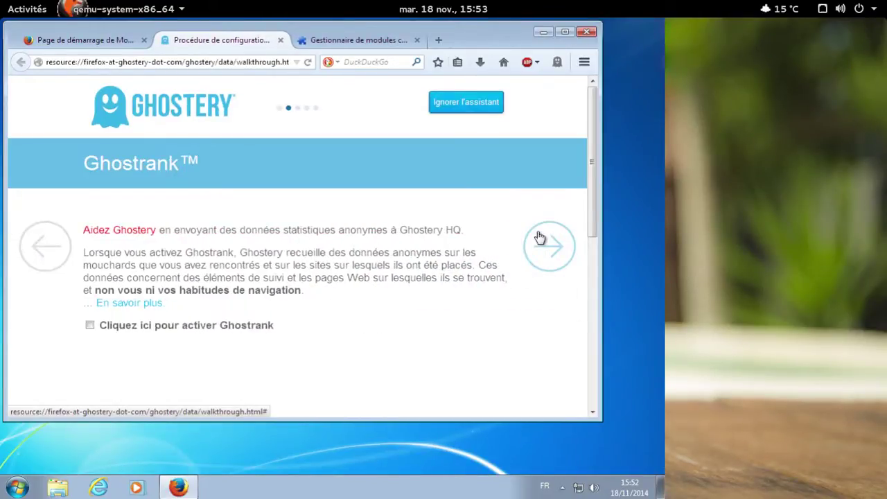
click(540, 238)
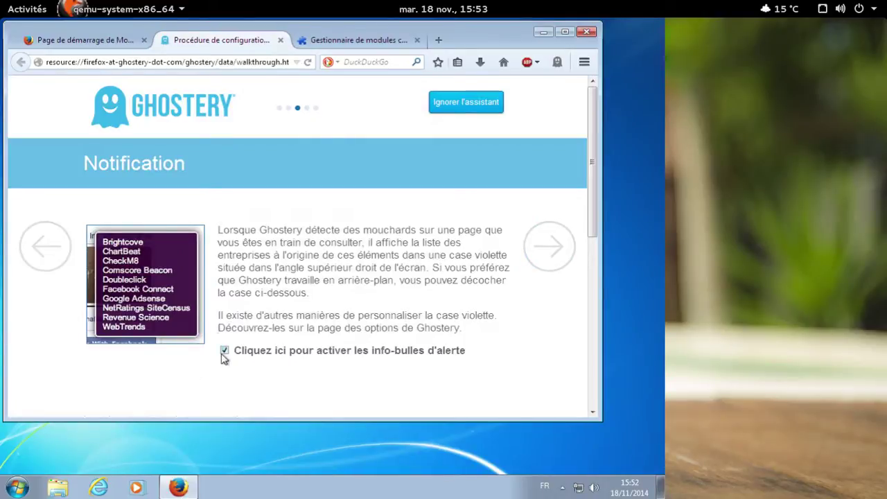
click(224, 350)
click(544, 247)
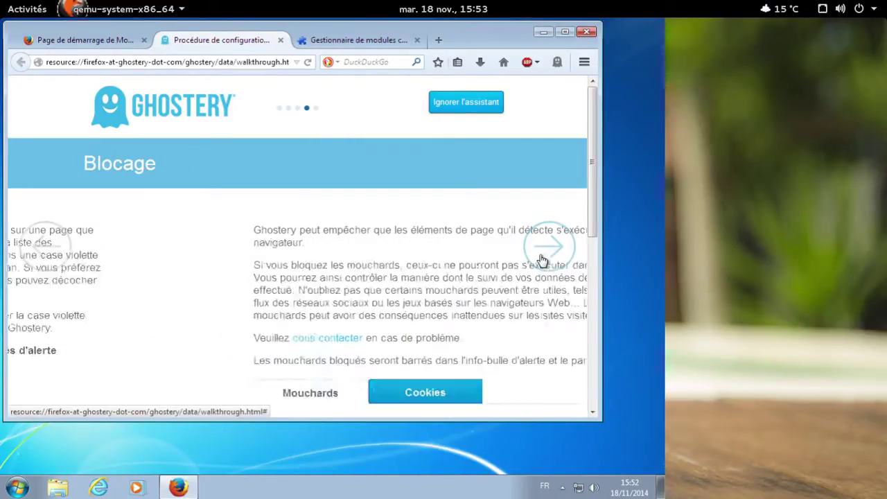
Block the Analytique, Balises, Confidentialité and Publicité tracker categories, then finish the Ghostery wizard and close its tab.
scroll(527, 261, down, 10)
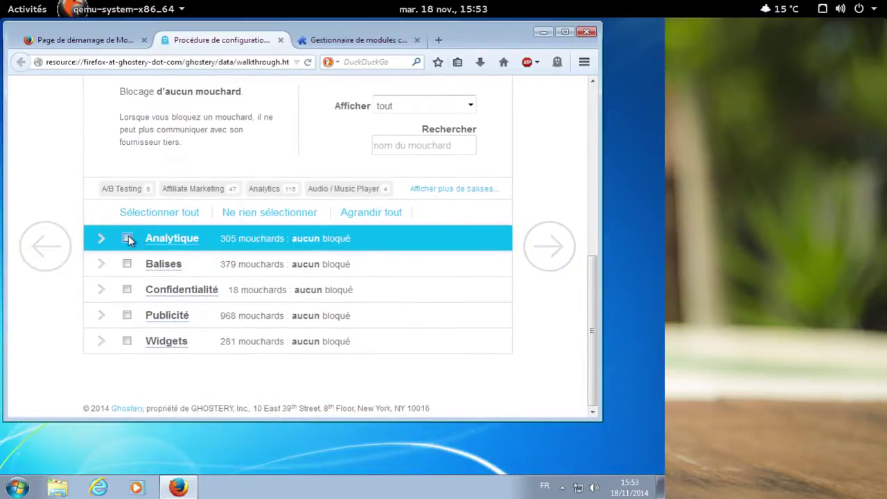
click(127, 240)
click(127, 296)
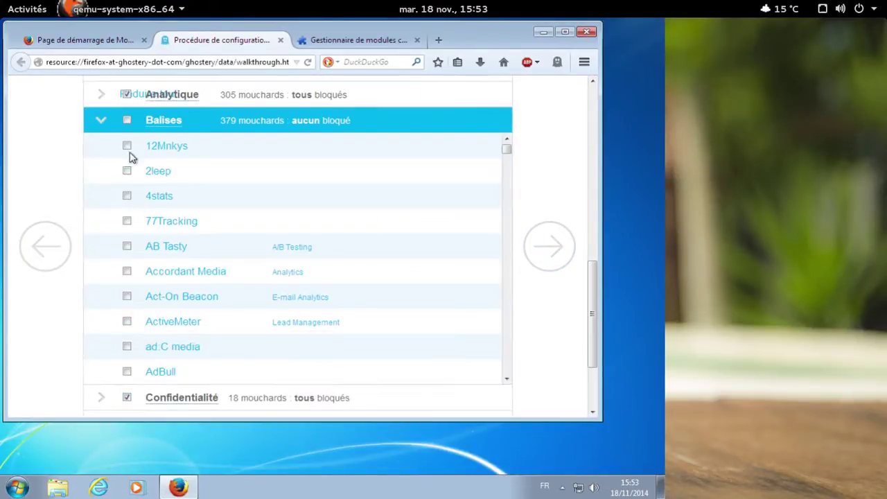
click(128, 122)
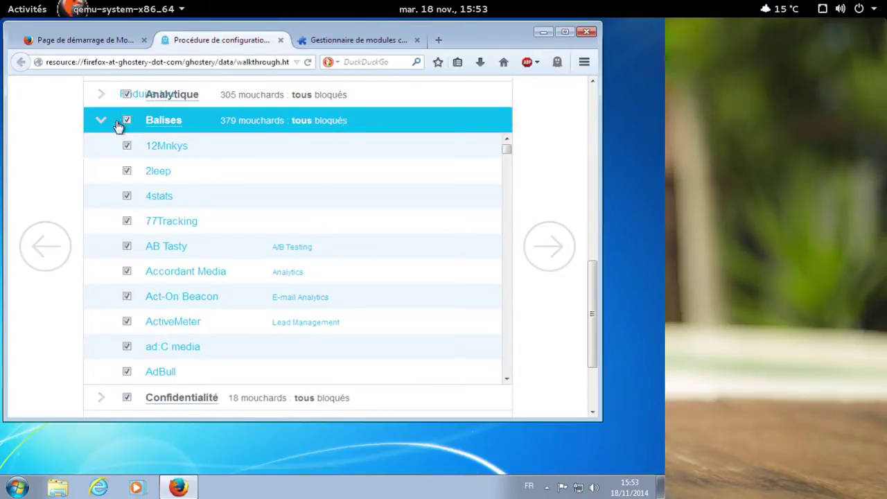
click(104, 122)
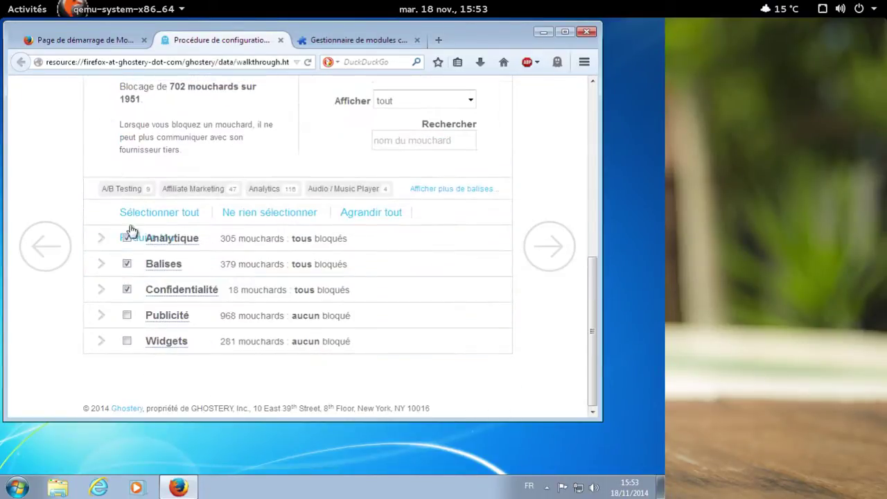
click(126, 316)
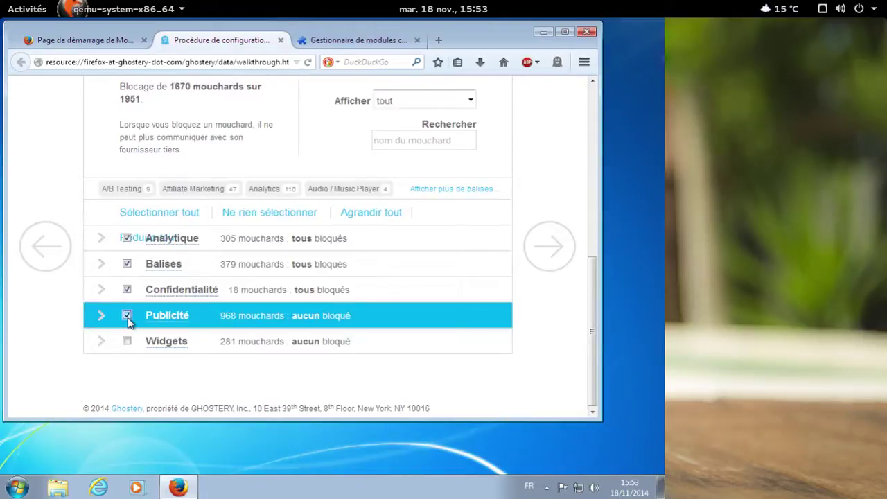
click(551, 247)
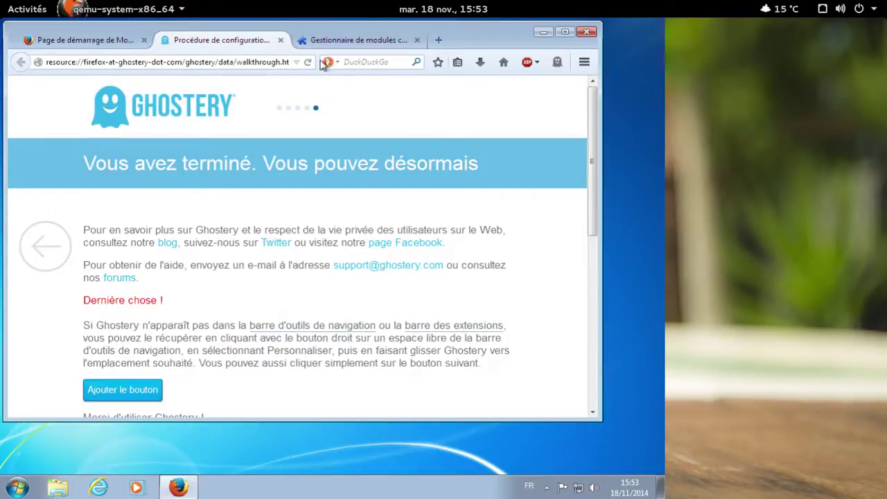
click(280, 40)
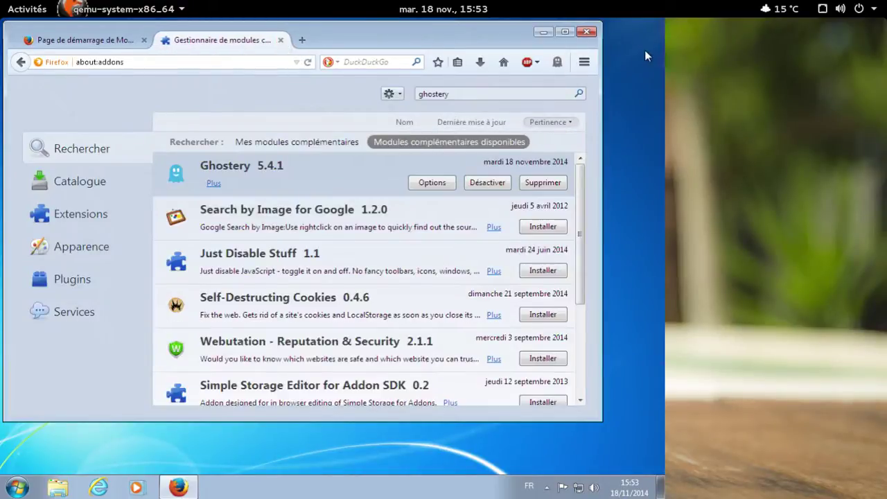
Close Firefox with all its tabs and launch it again.
click(586, 32)
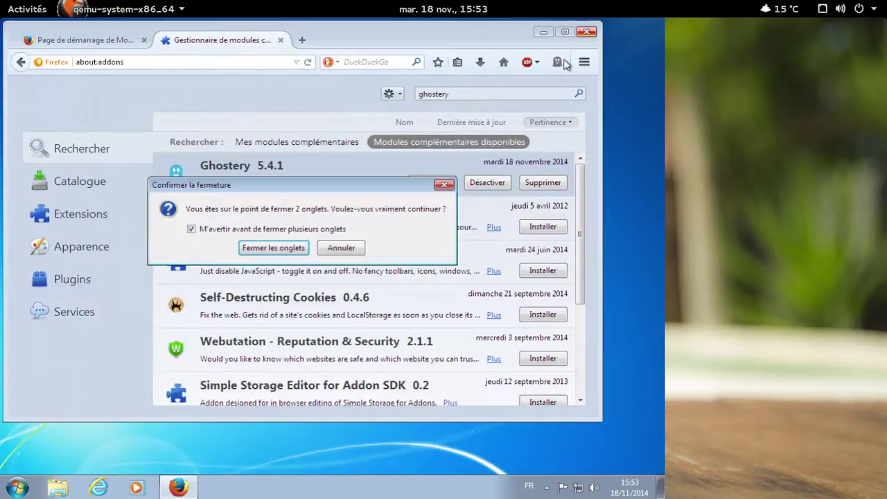
click(295, 250)
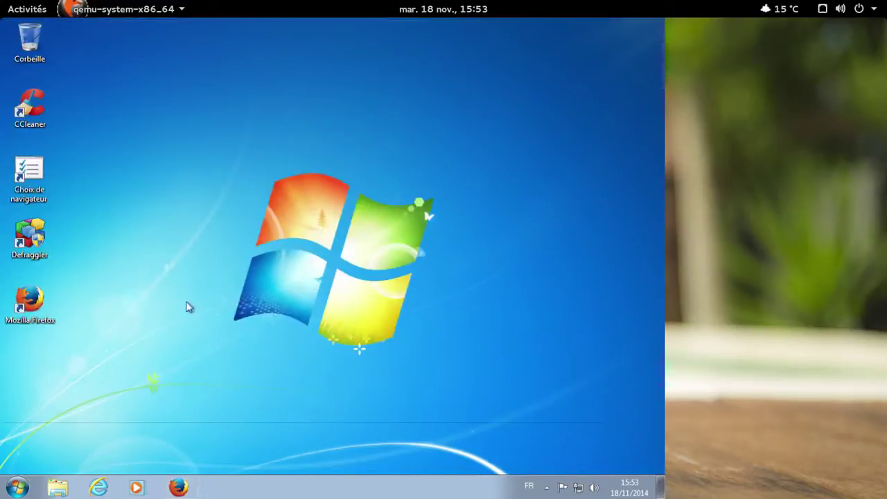
double_click(39, 298)
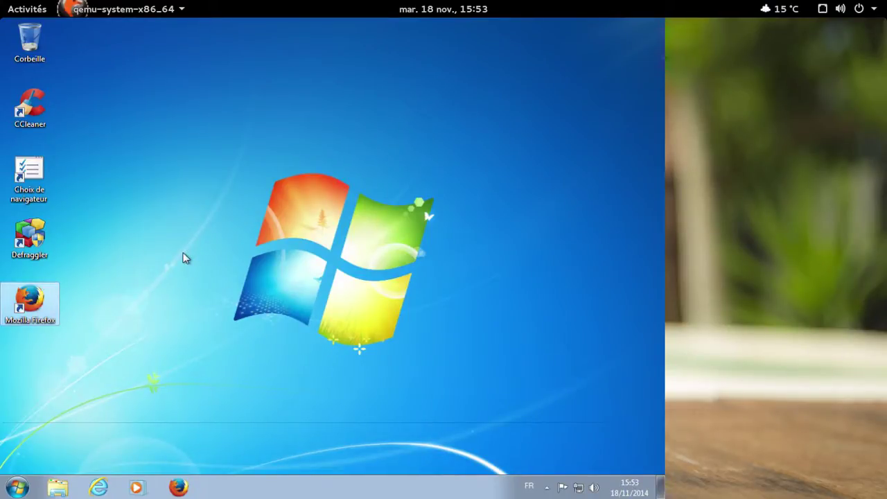
click(332, 265)
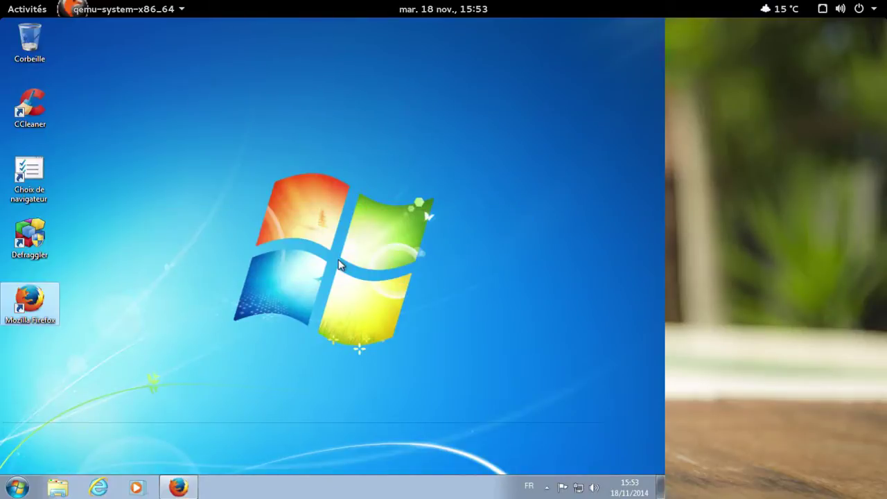
click(50, 316)
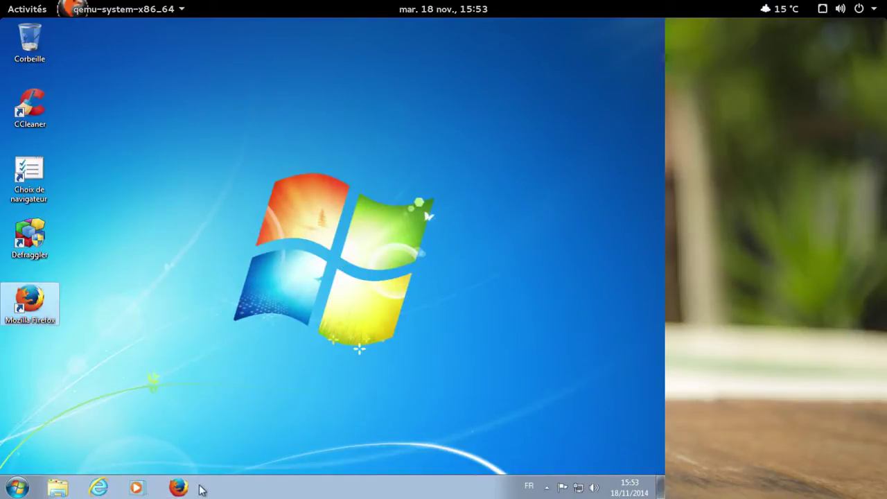
click(184, 487)
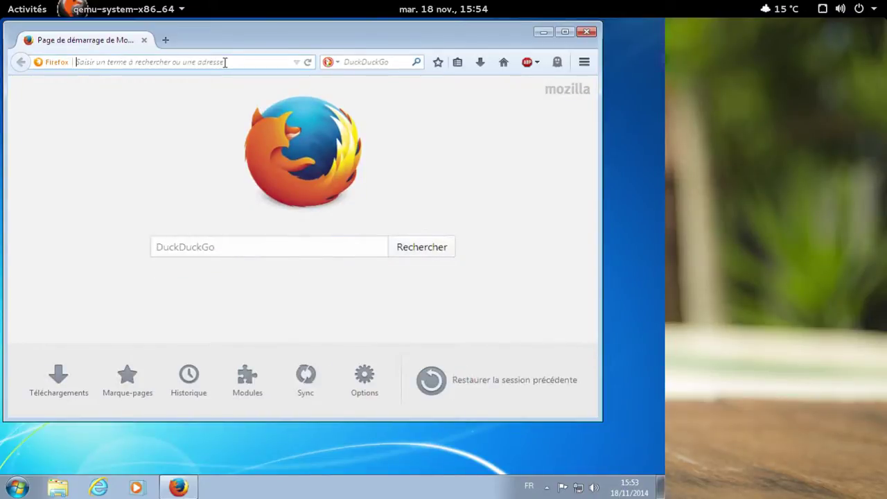
Open the website korben.info.
text(kor)
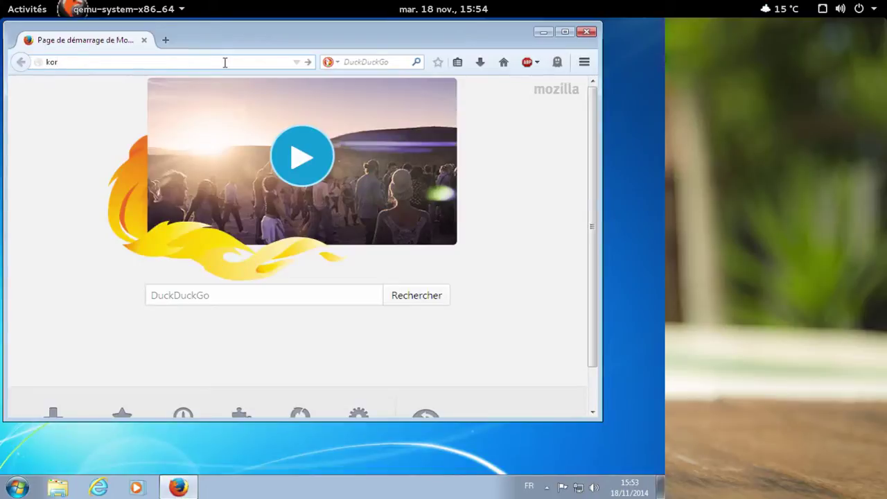
text(ben.info)
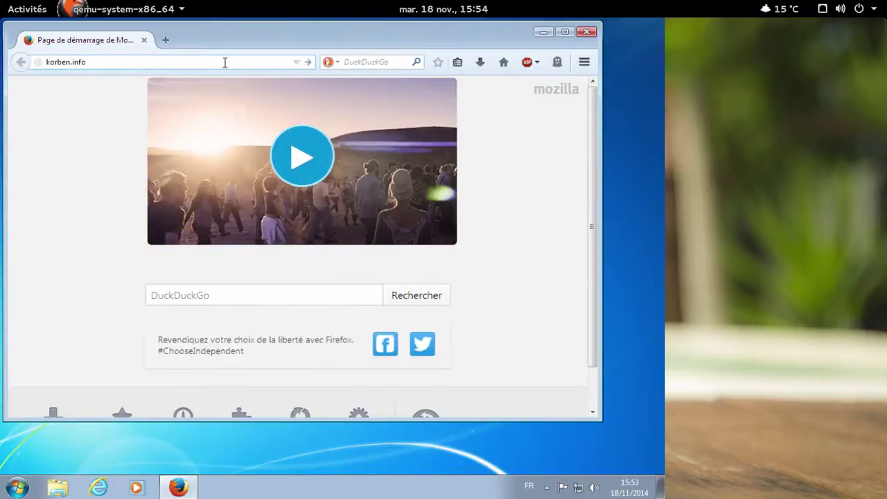
key(Return)
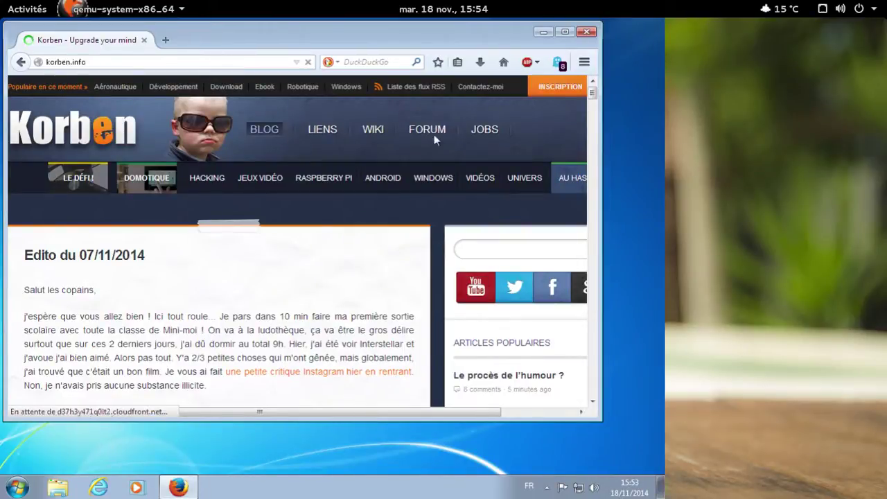
Open Ghostery's results panel, dismiss its tutorial and examine the trackers detected on korben.info.
click(559, 64)
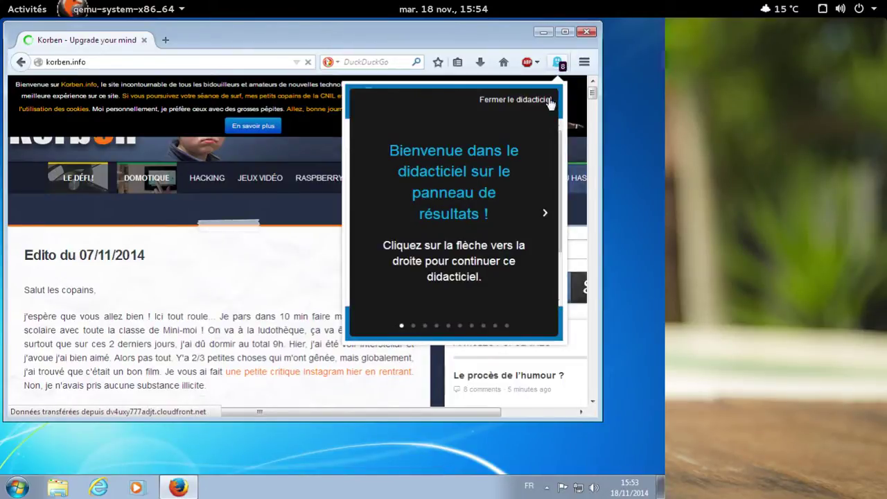
click(550, 100)
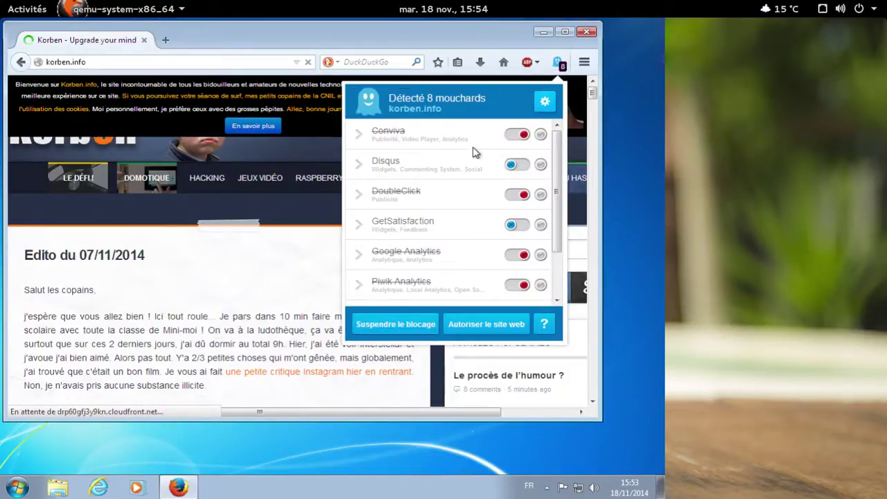
scroll(475, 152, down, 2)
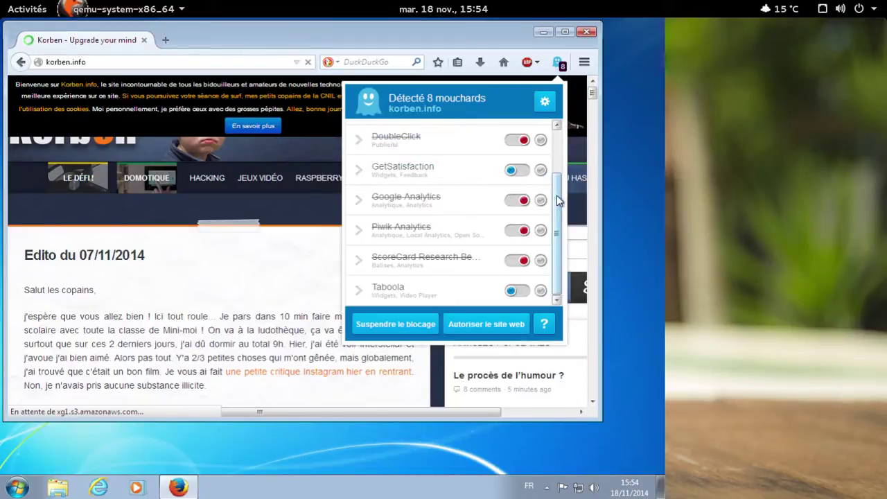
drag(559, 200, 567, 133)
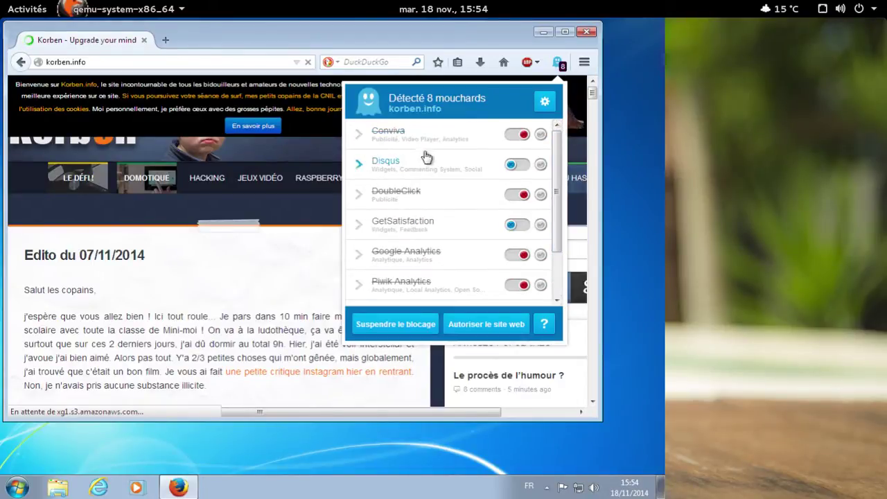
scroll(476, 179, down, 2)
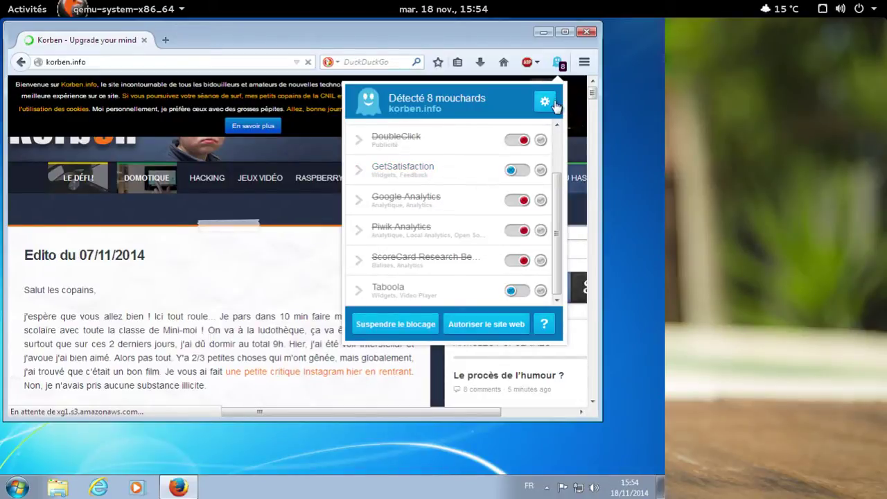
Dismiss Ghostery's results and look through the Adblock Plus options available for korben.info.
click(558, 65)
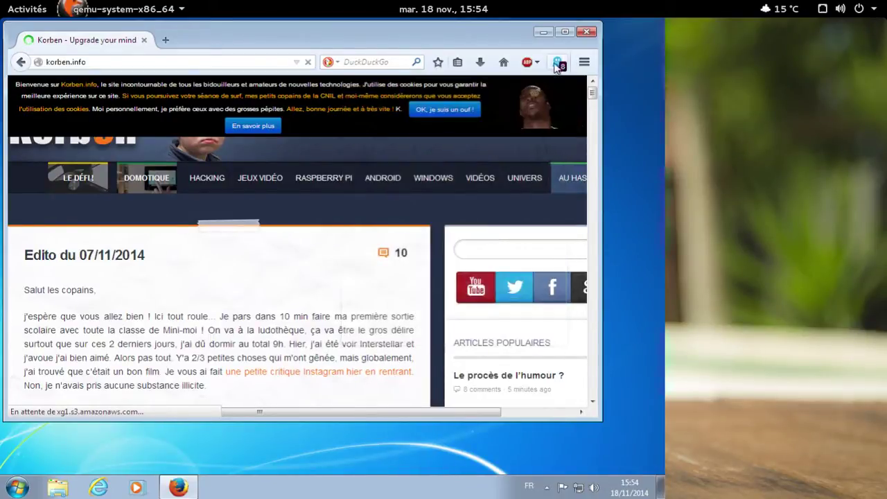
click(533, 64)
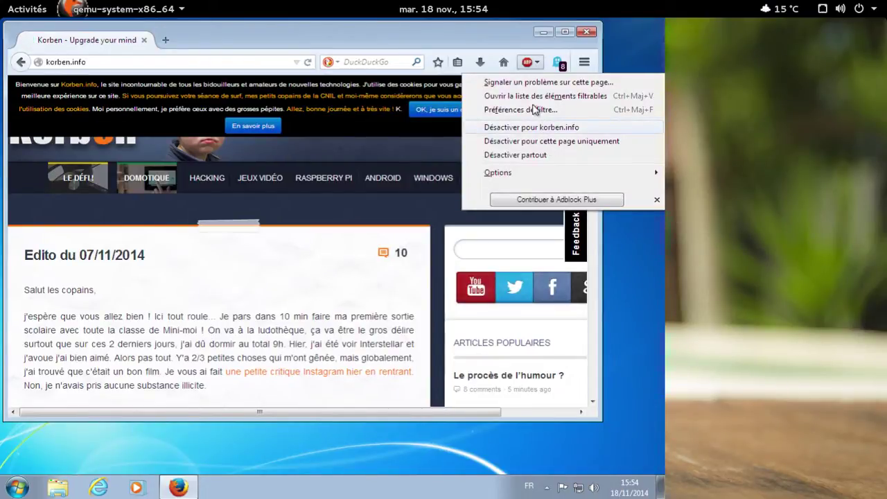
click(533, 68)
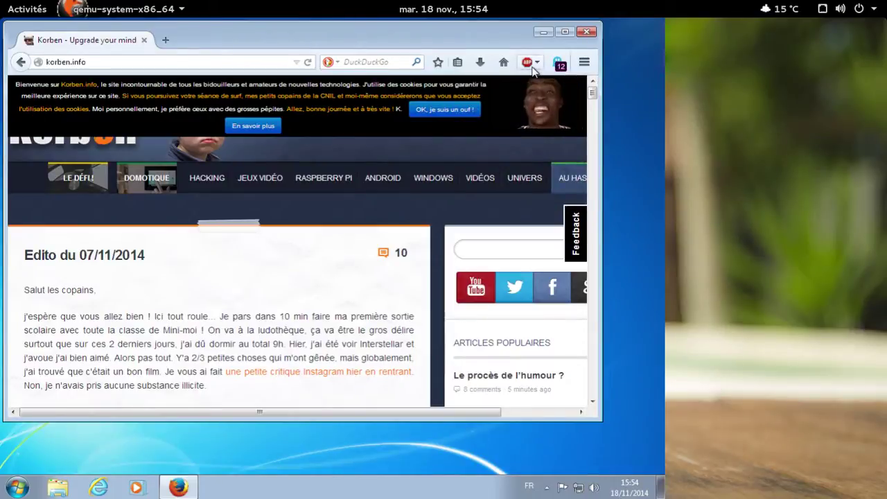
click(535, 66)
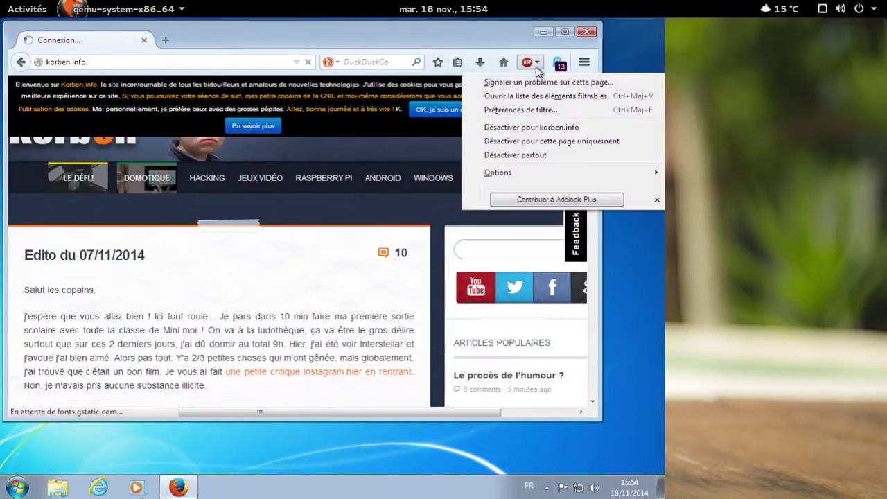
click(535, 66)
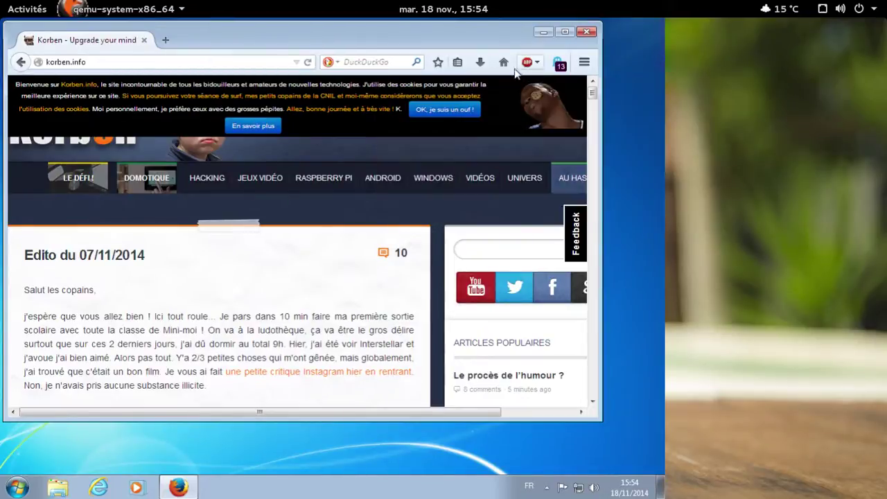
Close Firefox and restart the Windows 7 virtual machine.
click(587, 32)
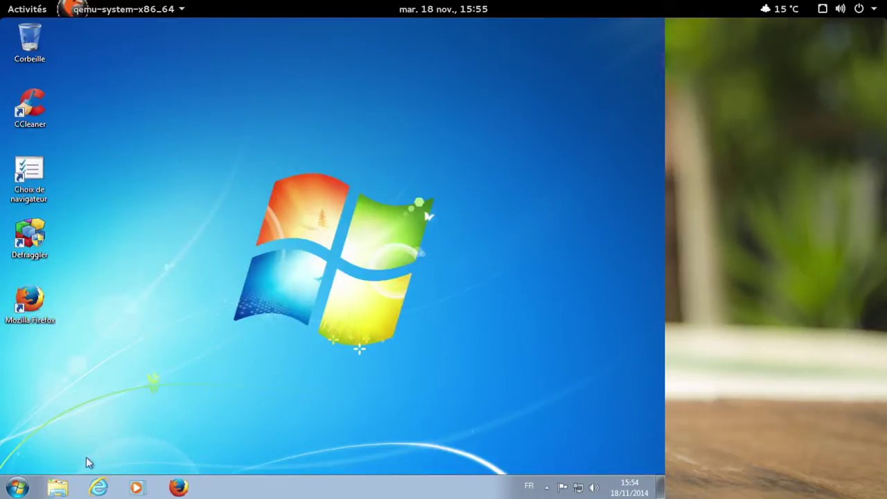
click(16, 487)
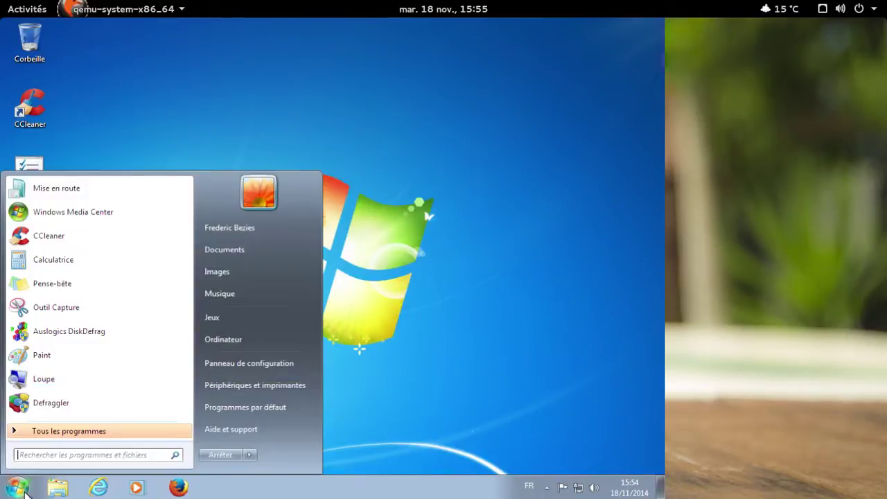
click(250, 455)
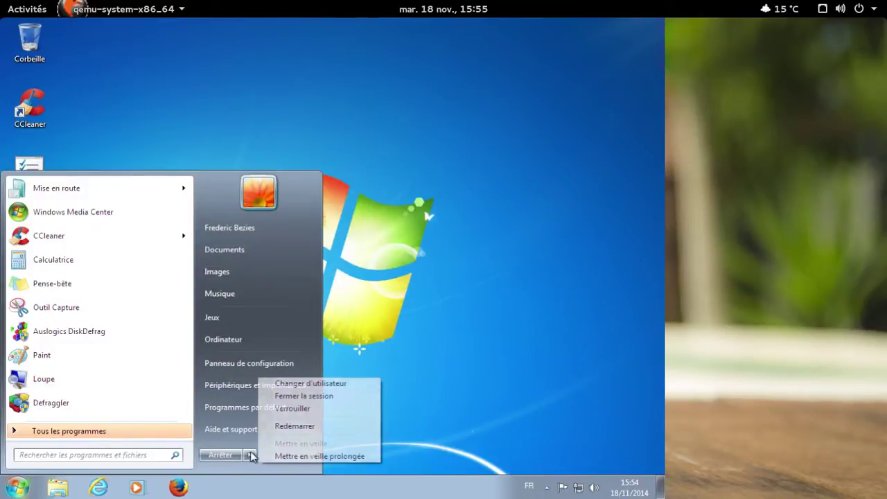
click(278, 426)
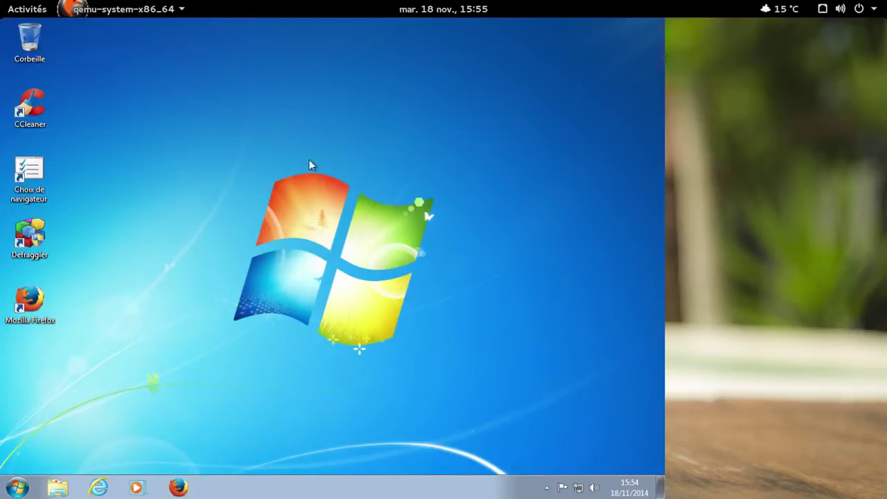
Return to the QEMU window, force the pending Windows restart and boot Arch Linux from GRUB.
click(29, 7)
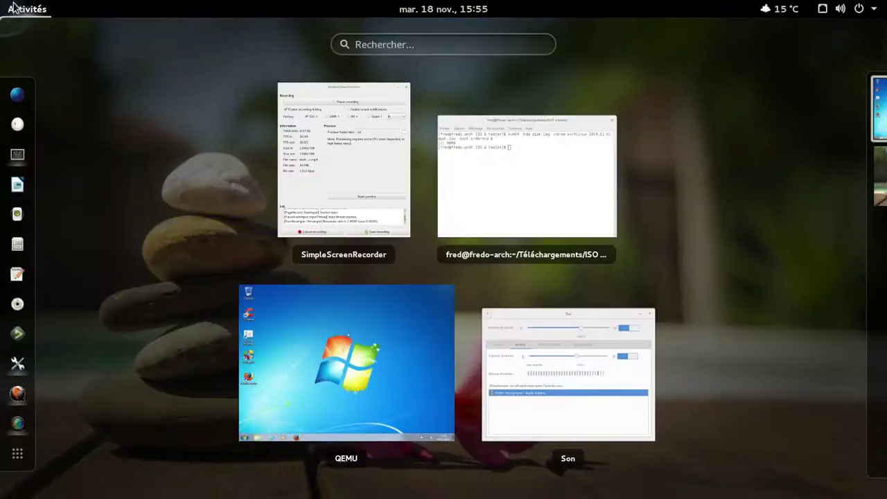
click(327, 395)
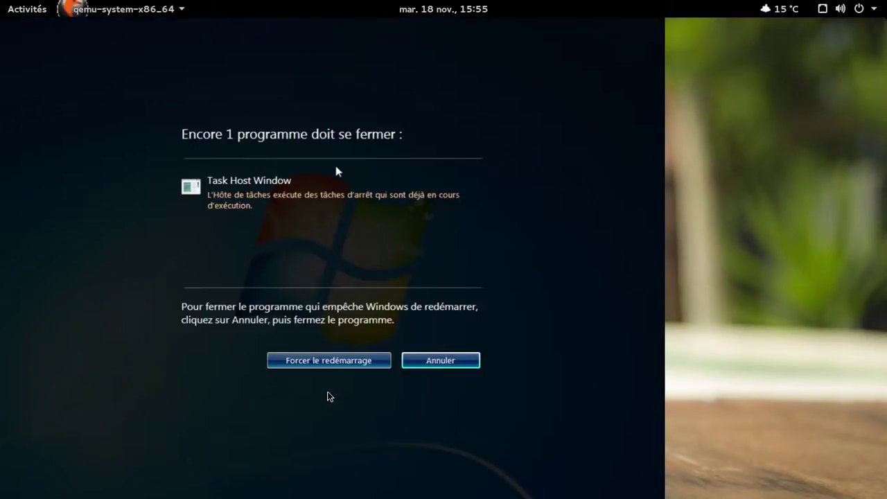
click(346, 353)
click(346, 353)
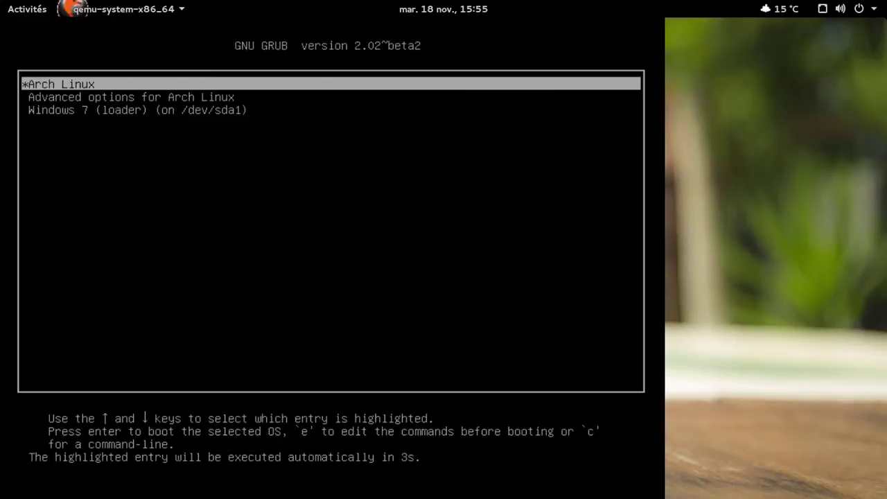
key(Return)
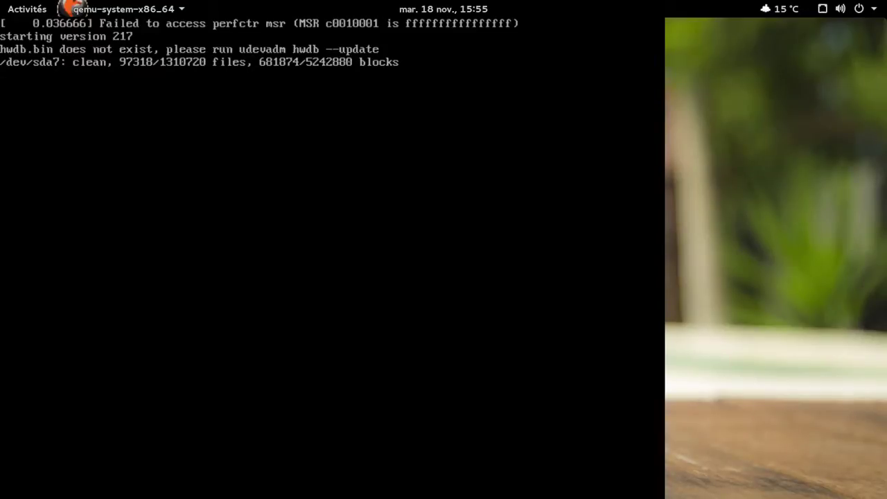
Raise the front microphone's input volume to slightly below 100 % in the host's Son settings, then minimize them.
click(27, 9)
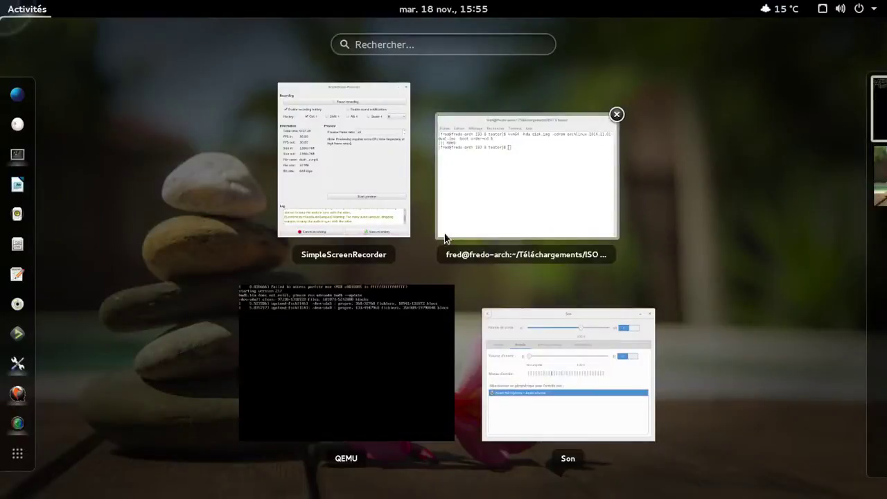
click(609, 404)
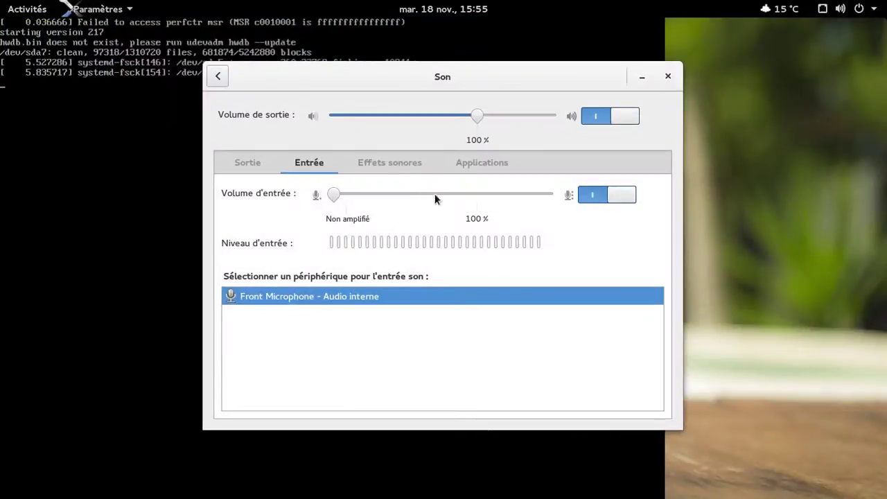
drag(461, 194, 444, 196)
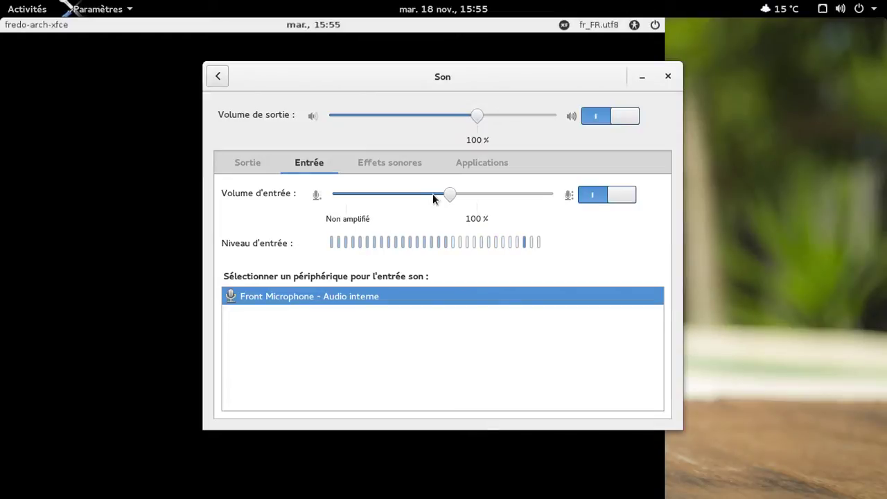
click(639, 78)
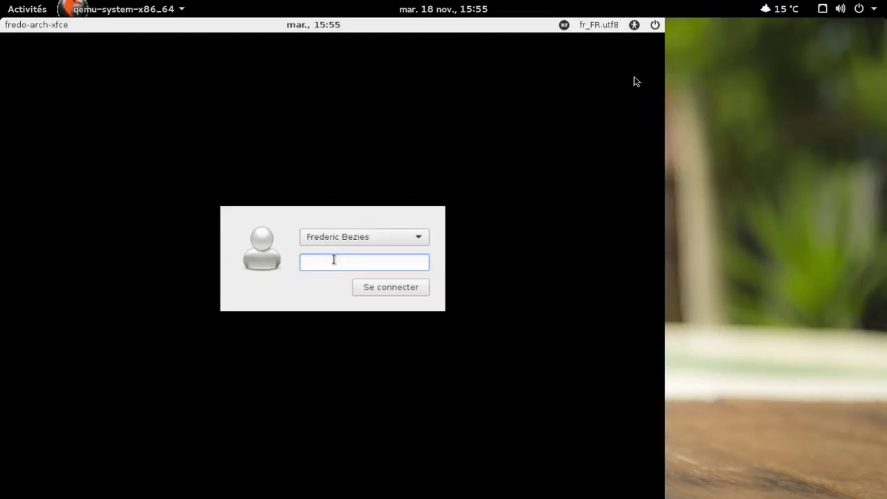
Log in to the Arch Linux Xfce session with the account password, re-entering it after the first attempt.
text(••••••••)
key(Return)
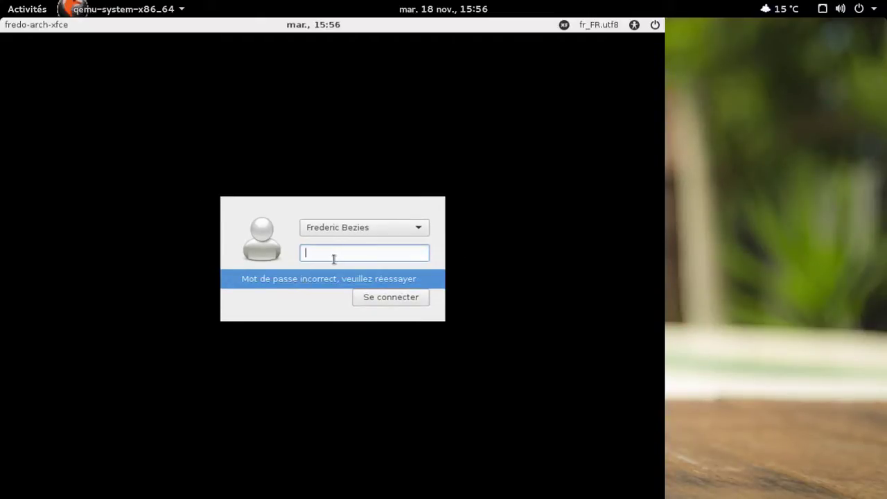
text(••••••••)
key(Return)
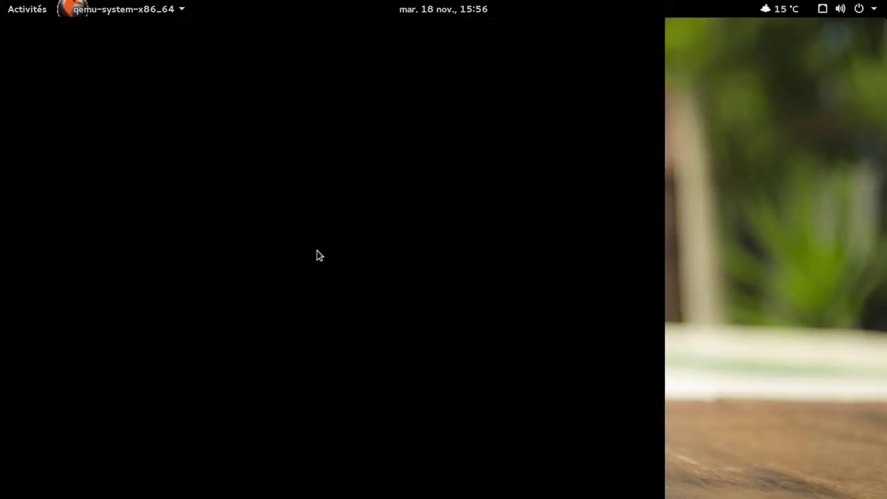
Reduce the front microphone's input volume in the host's Son settings to a little over halfway between Non amplifié and 100 %, then minimize them.
key(super)
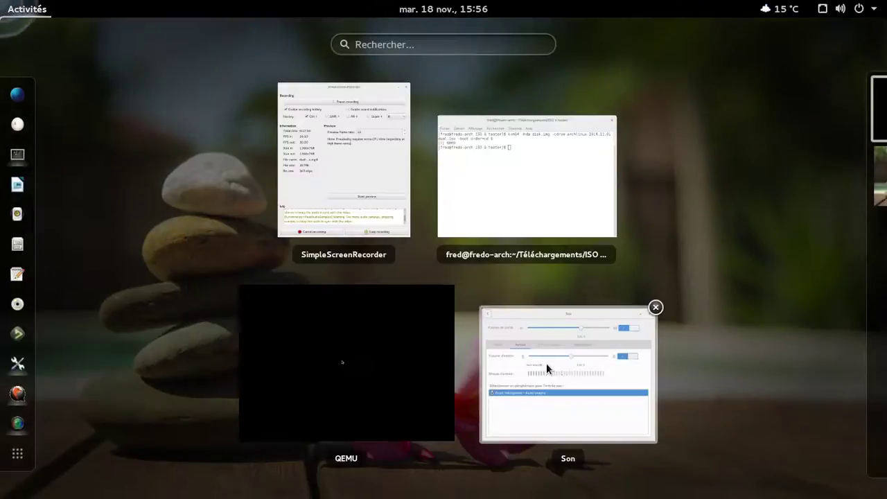
click(546, 366)
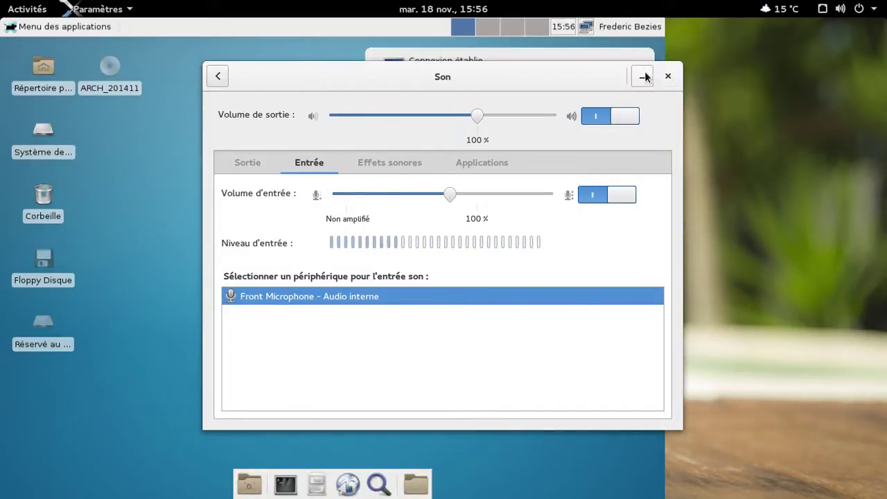
drag(430, 194, 418, 195)
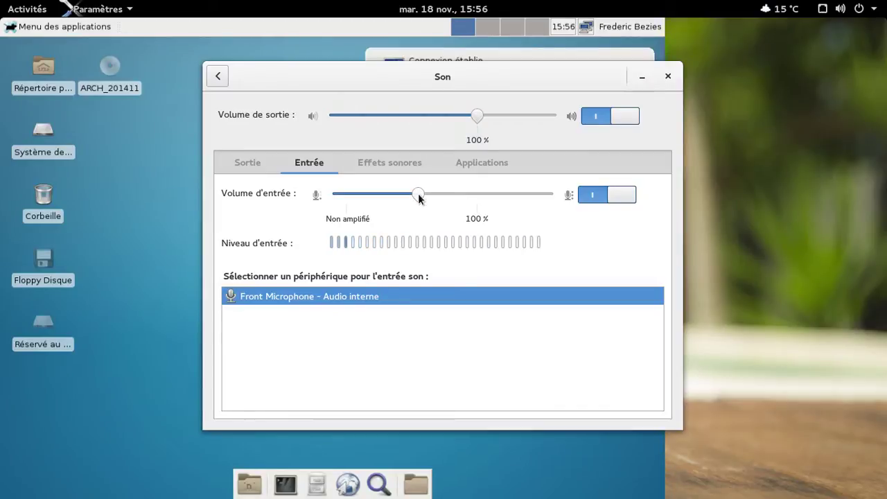
click(642, 78)
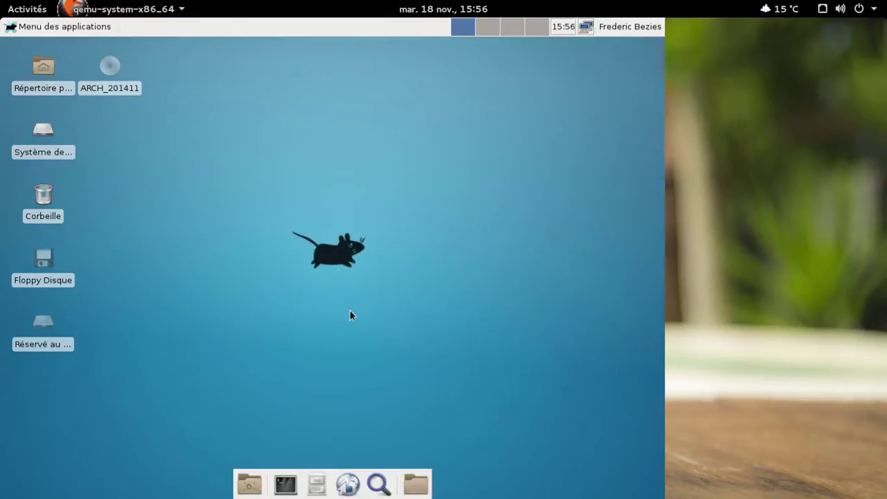
Open the file manager, move its window toward the middle of the desktop and examine the windows location's contents.
click(307, 481)
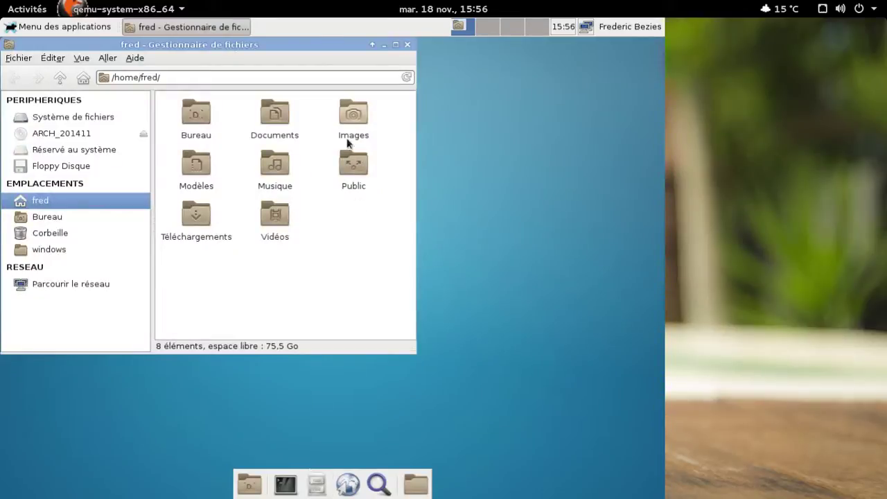
drag(282, 42, 398, 81)
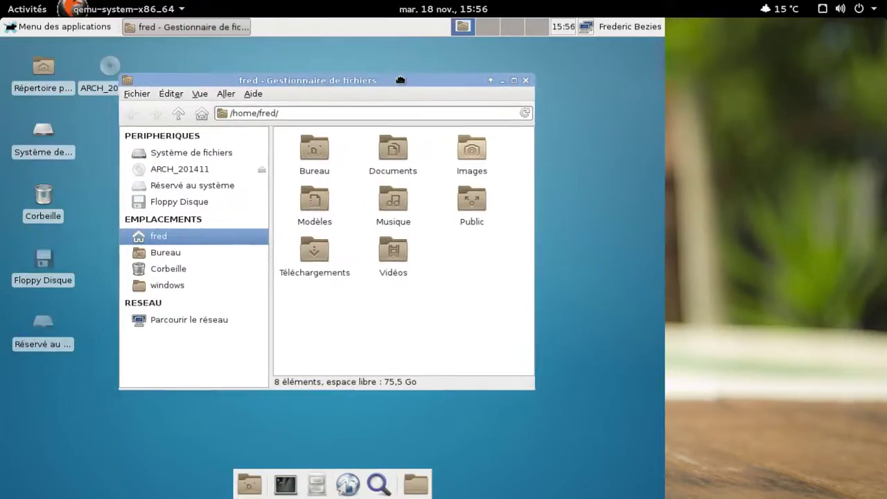
click(149, 288)
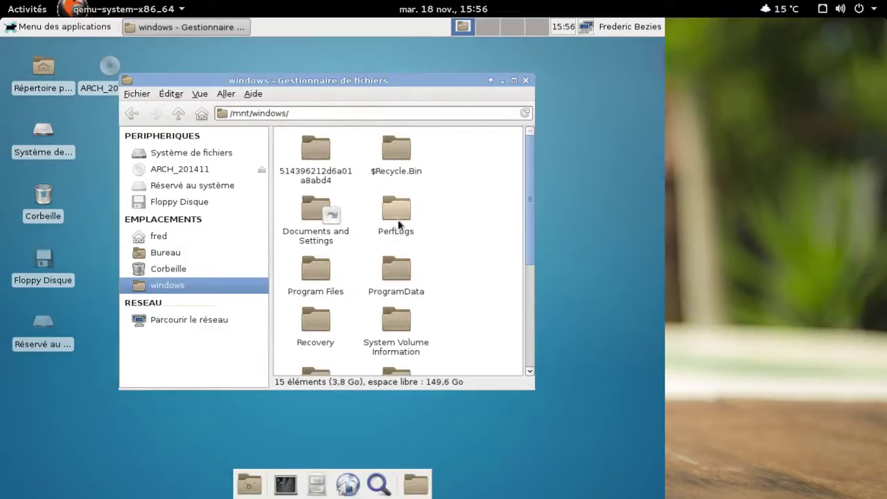
scroll(455, 210, down, 3)
scroll(455, 211, down, 1)
scroll(455, 211, up, 3)
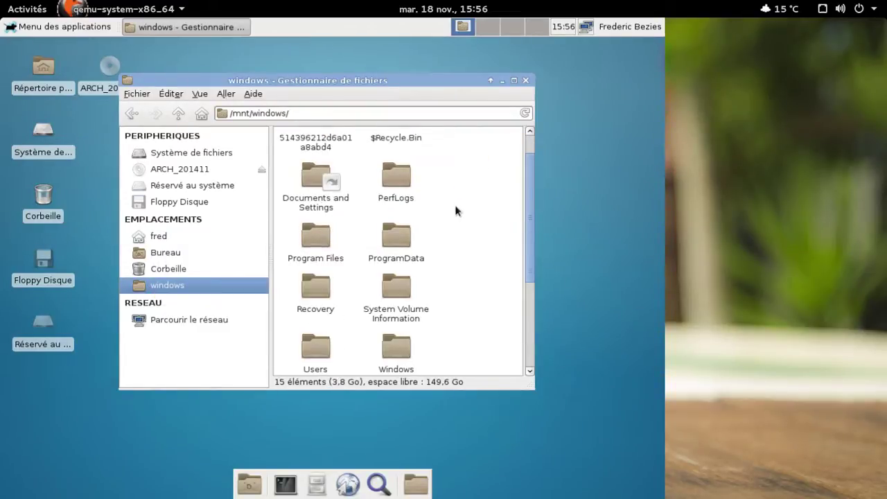
scroll(455, 211, up, 1)
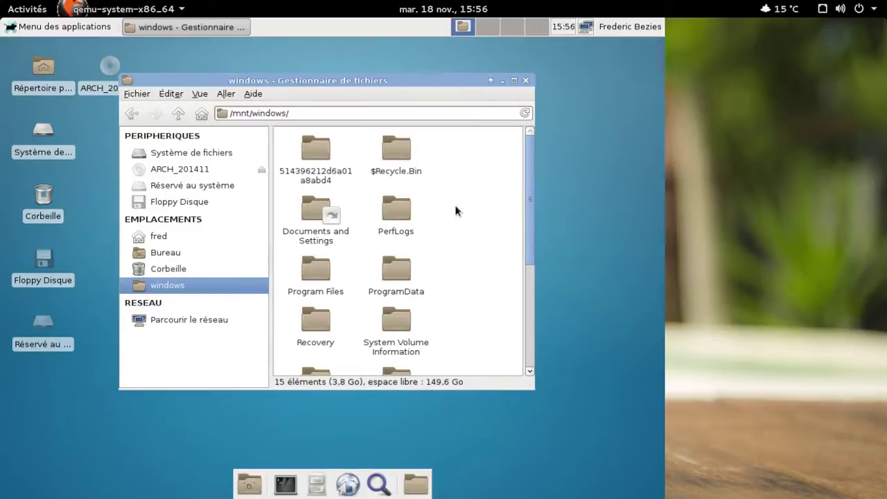
Open the Documents folder of the user's Windows profile inside Documents and Settings.
double_click(312, 229)
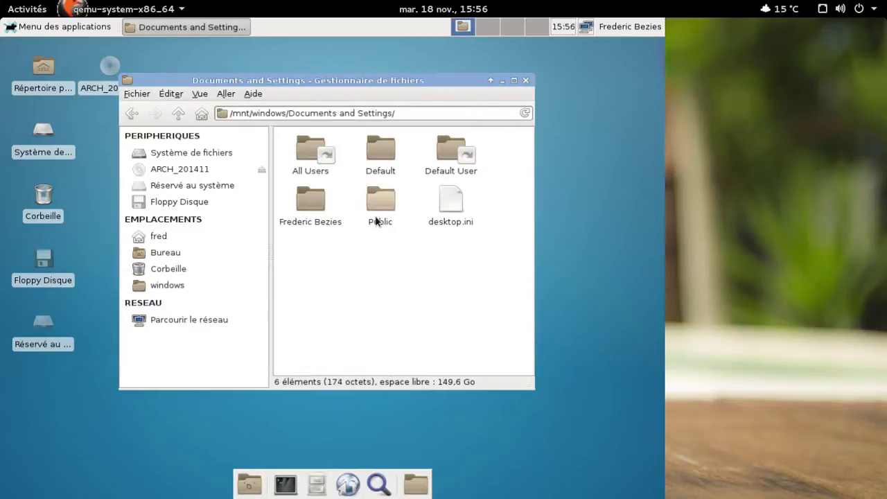
double_click(328, 206)
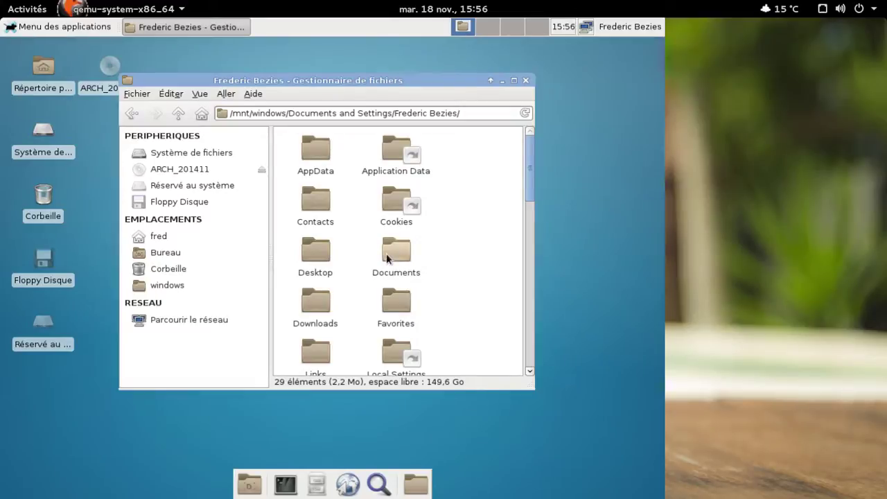
key(super)
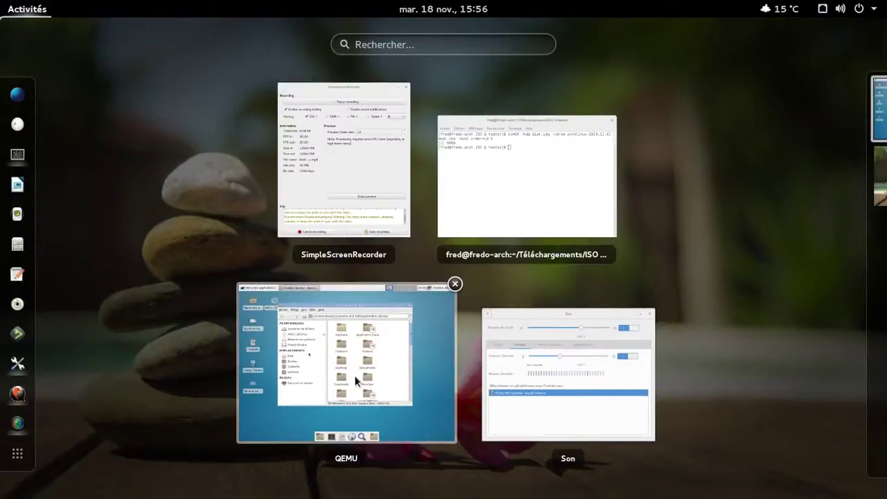
click(354, 375)
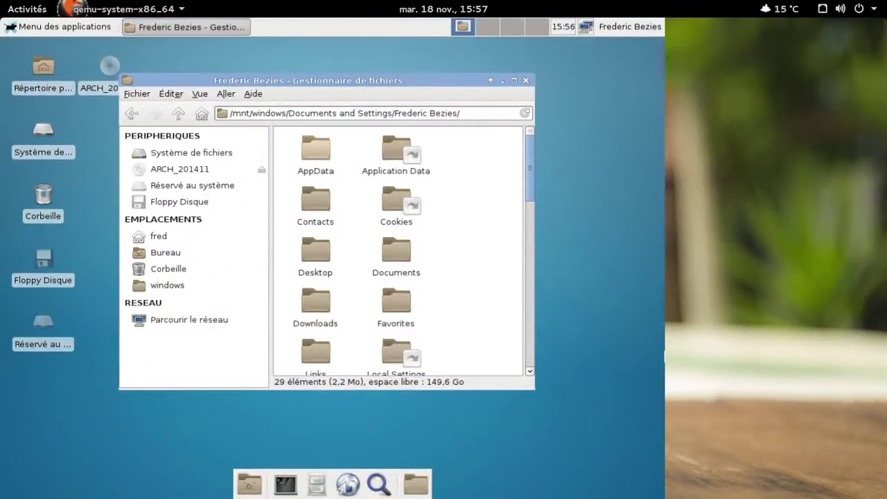
double_click(400, 249)
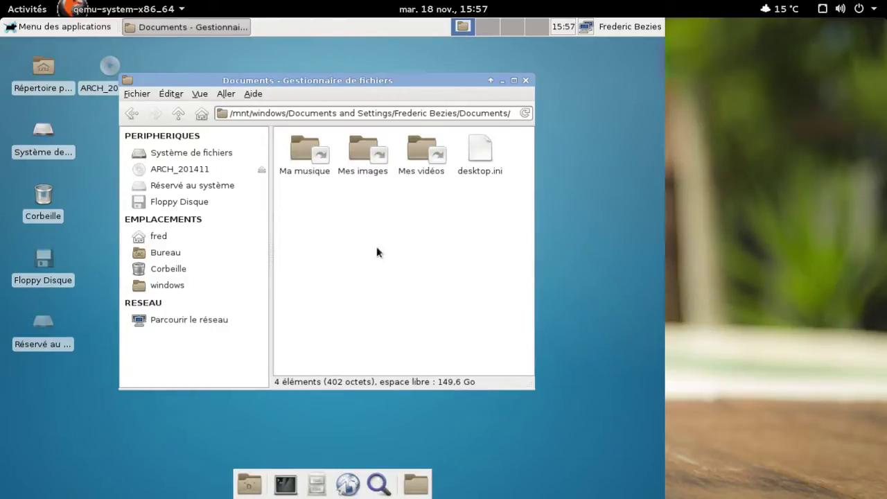
Take a screenshot of the entire screen and save it under the suggested name in the home Images folder.
click(98, 29)
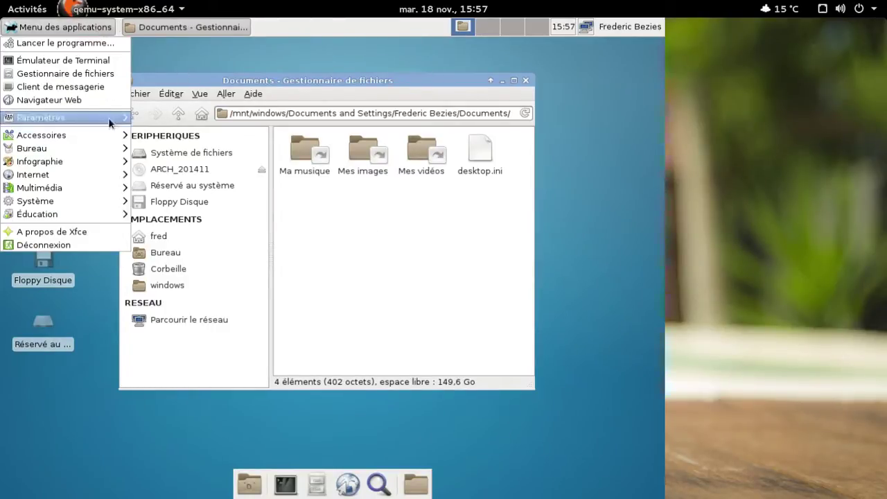
mouse_move(111, 137)
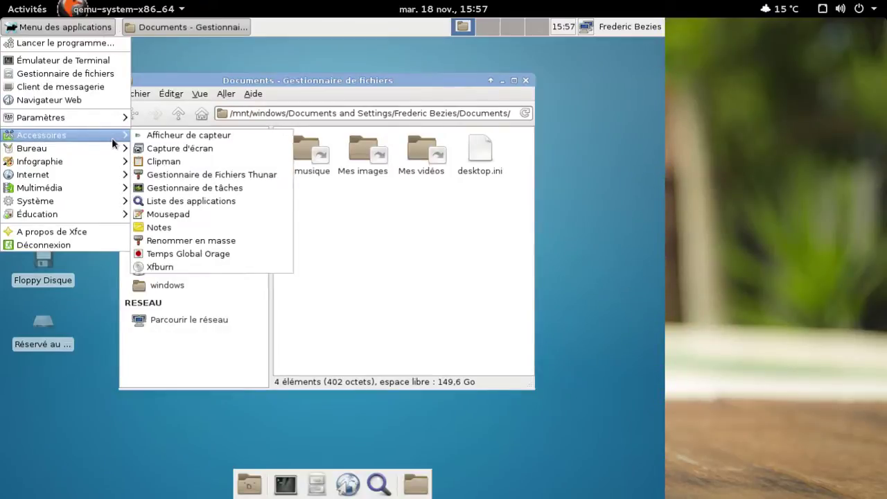
click(182, 148)
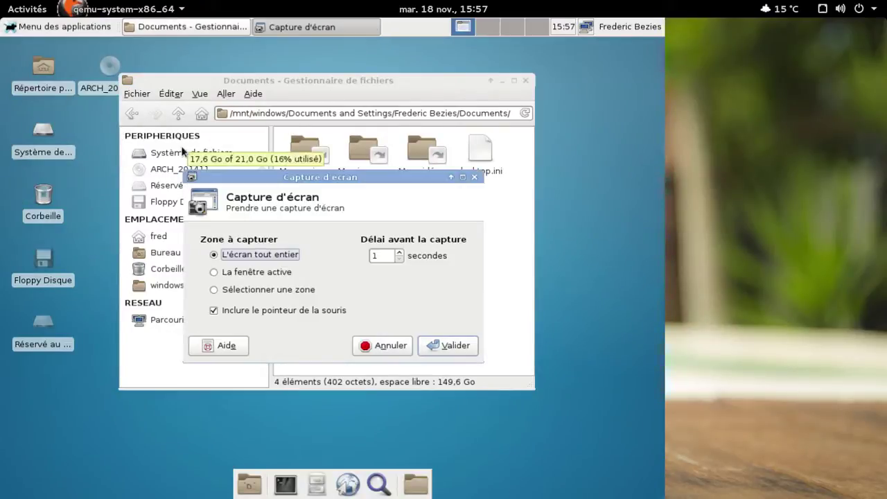
click(454, 346)
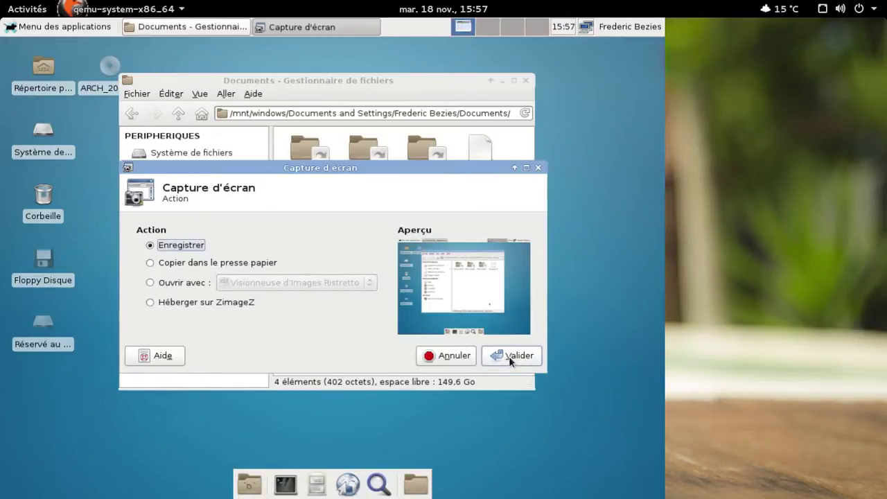
click(510, 357)
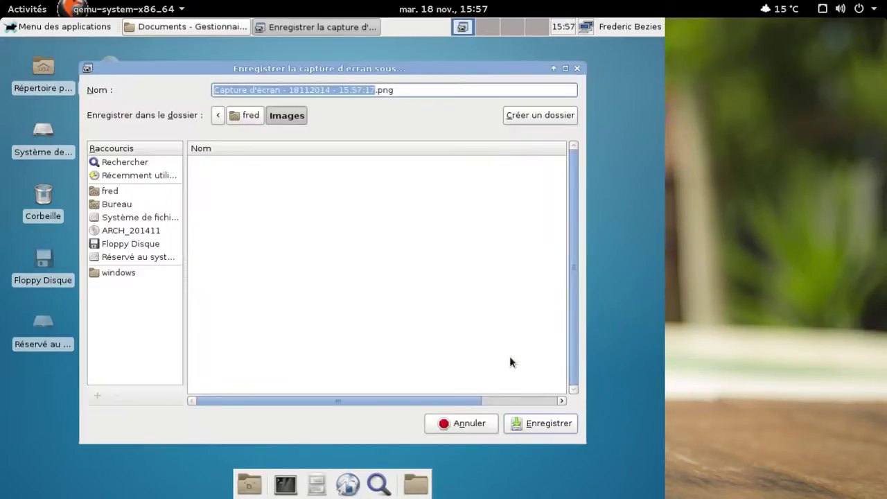
click(523, 421)
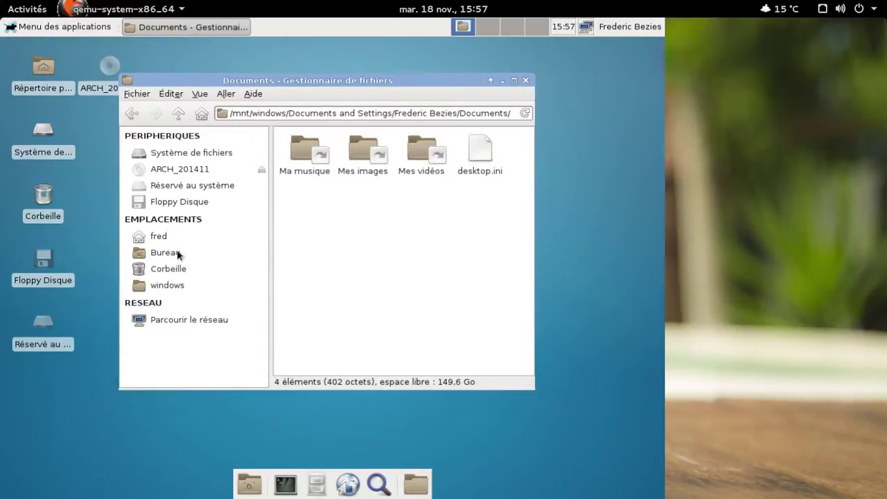
right_click(388, 275)
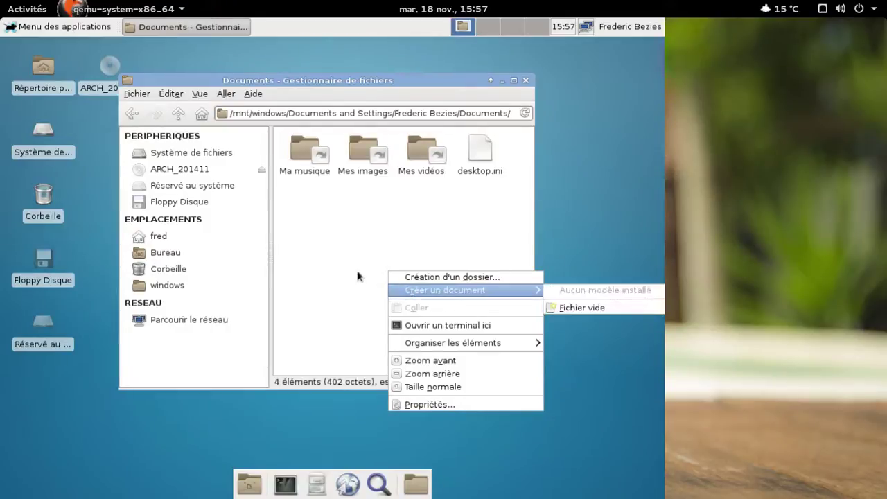
click(353, 268)
key(ctrl+shift+n)
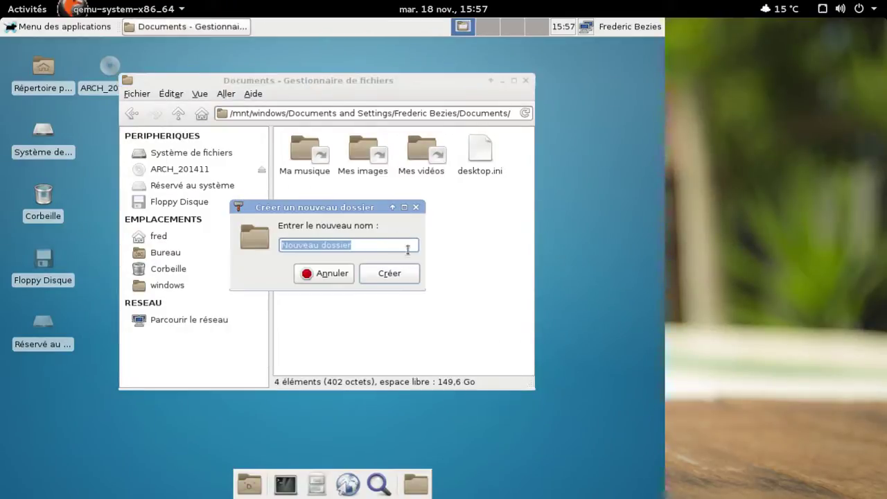
click(339, 273)
Create an empty file essai.txt in the Windows Documents folder using touch in a terminal opened there, and exit the terminal.
right_click(366, 230)
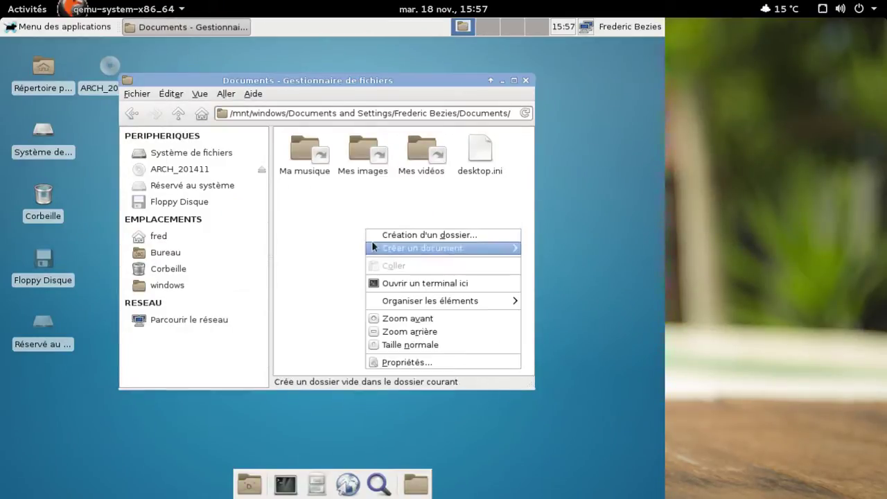
click(403, 283)
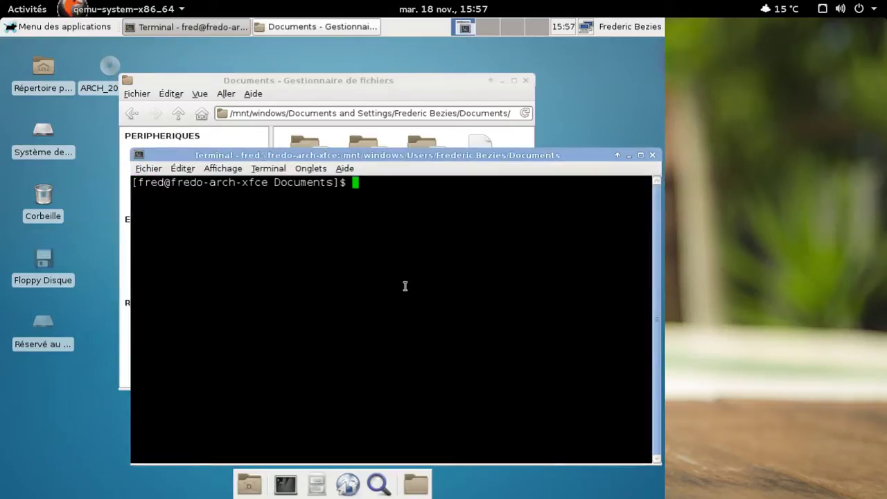
text(touch essaui)
key(BackSpace)
key(BackSpace)
text(i.ty)
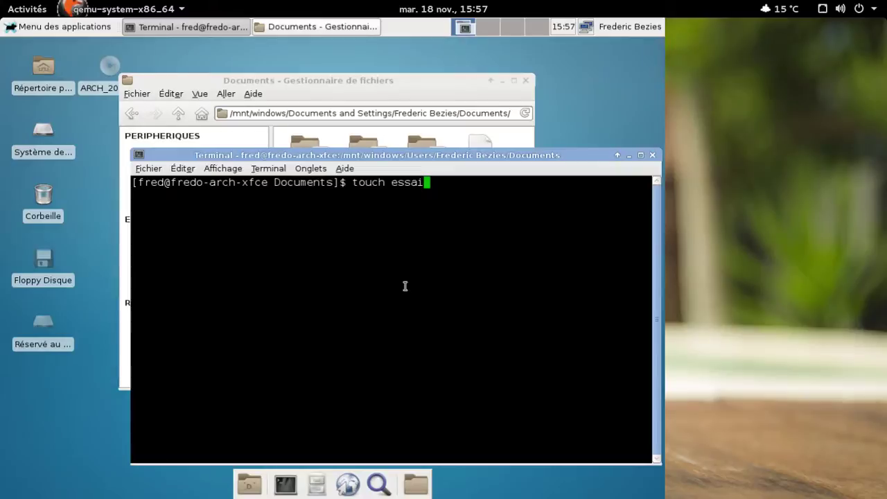
key(BackSpace)
key(BackSpace)
text(txt)
key(Return)
text(exit)
key(Return)
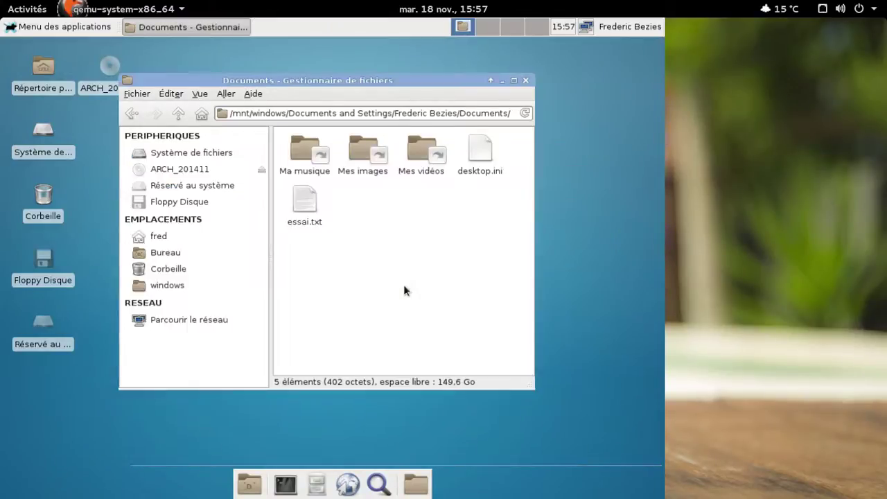
Write "Un petit essai de texte créé avec mousepad depuis la partoche archlinux." in essai.txt with Mousepad, save and close it.
right_click(305, 208)
click(330, 216)
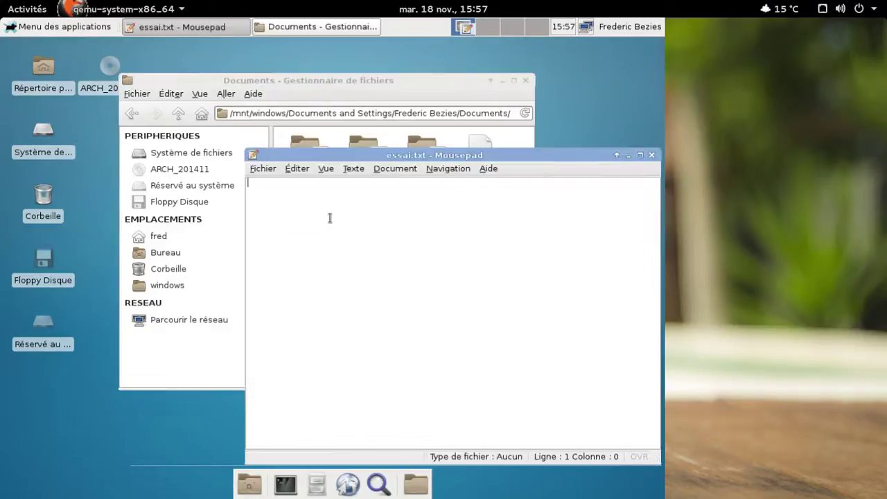
text(Un petit)
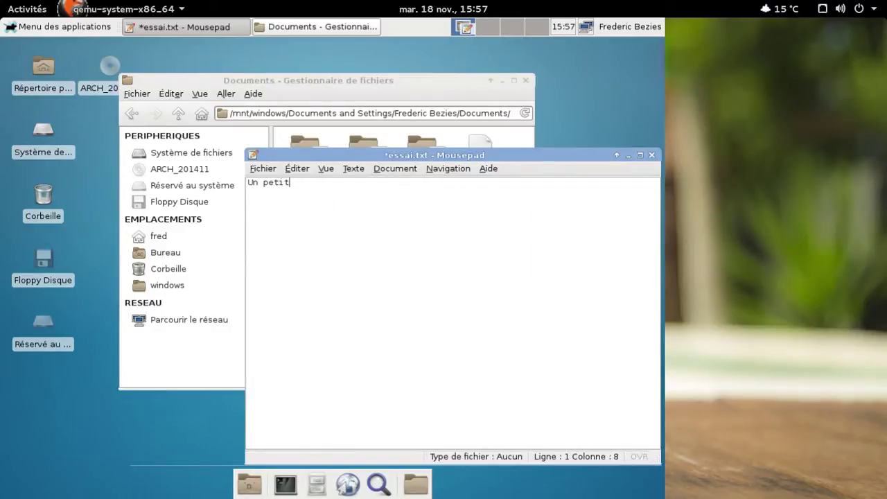
text( essai de )
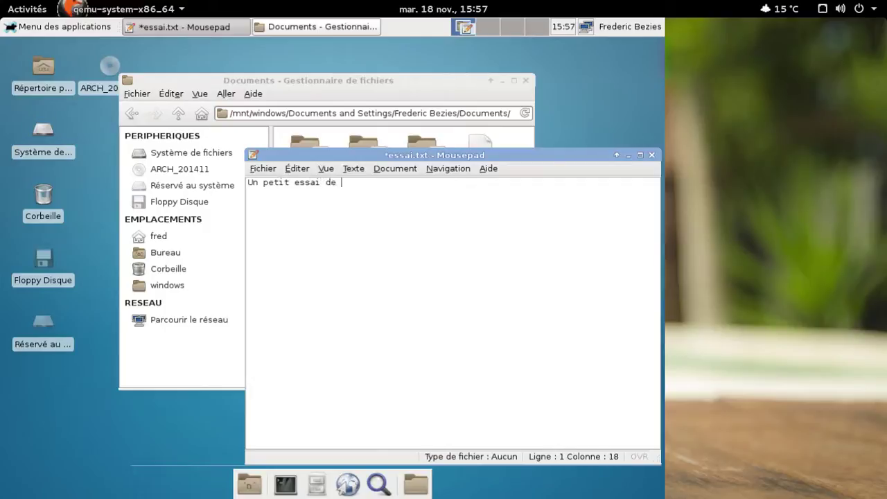
text(texte créé avec mo)
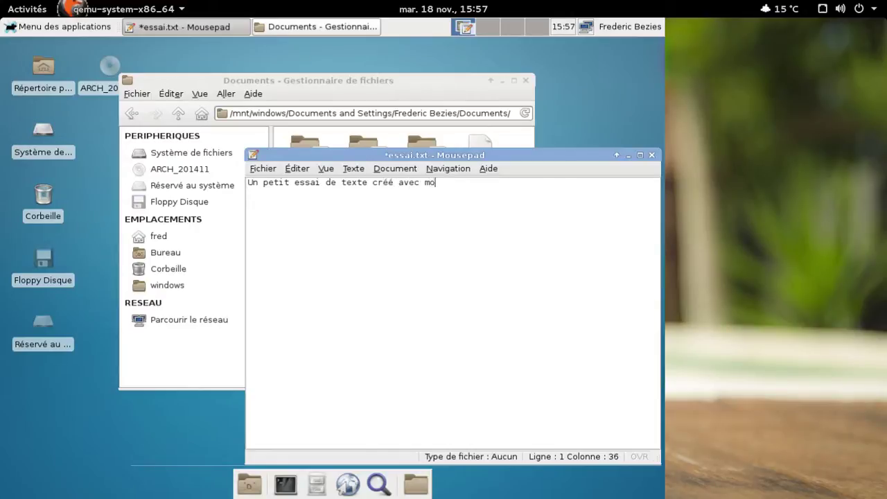
text(usepad dep)
key(BackSpace)
text(epuis )
text(la pa)
text(rtco)
key(BackSpace)
key(BackSpace)
text(oche archlinux)
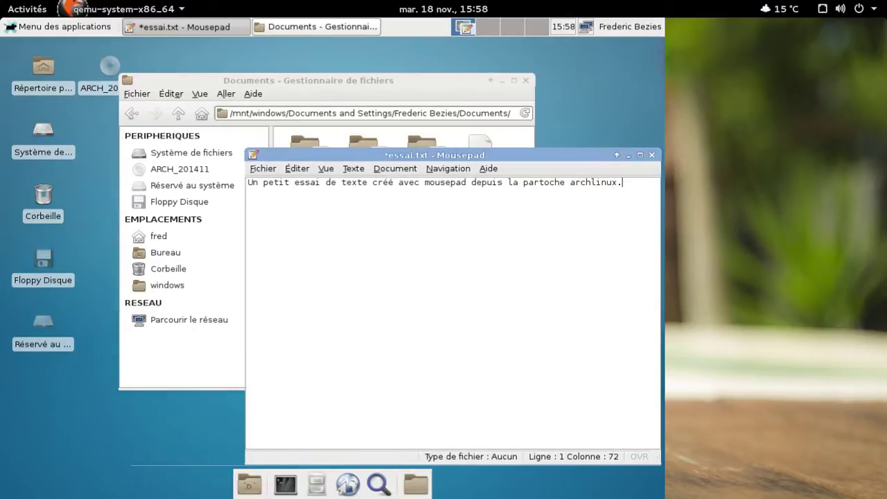
text(.)
key(ctrl+s)
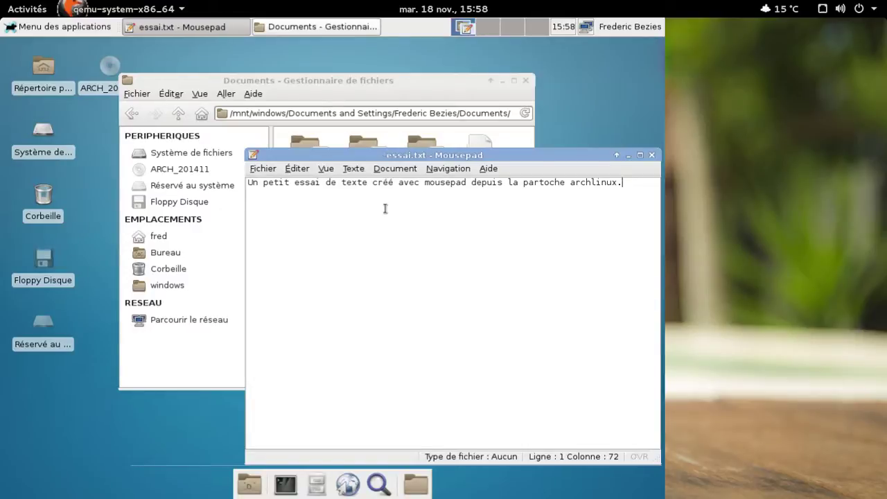
click(652, 156)
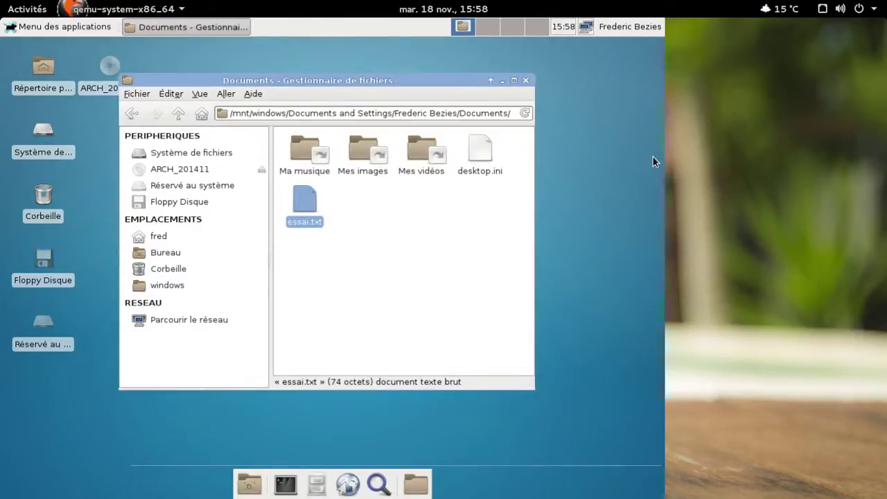
Show the Images folder of the Arch home directory in a second file manager tab.
key(ctrl+t)
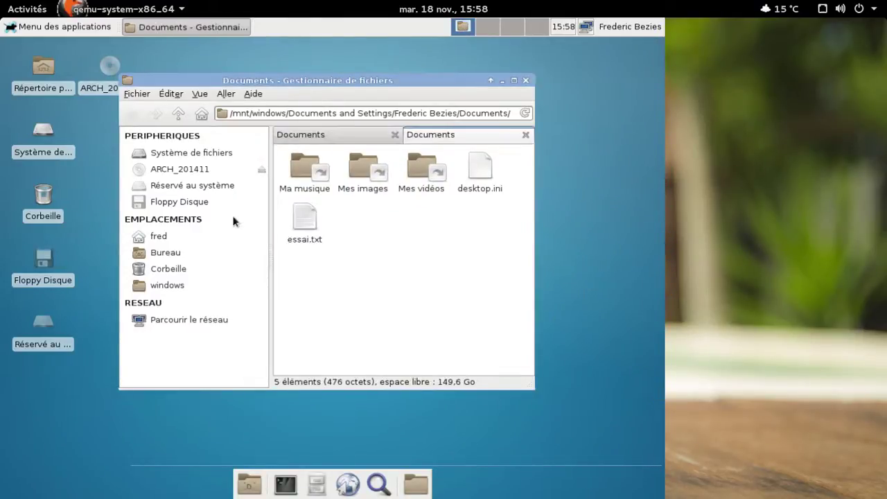
click(164, 239)
double_click(465, 177)
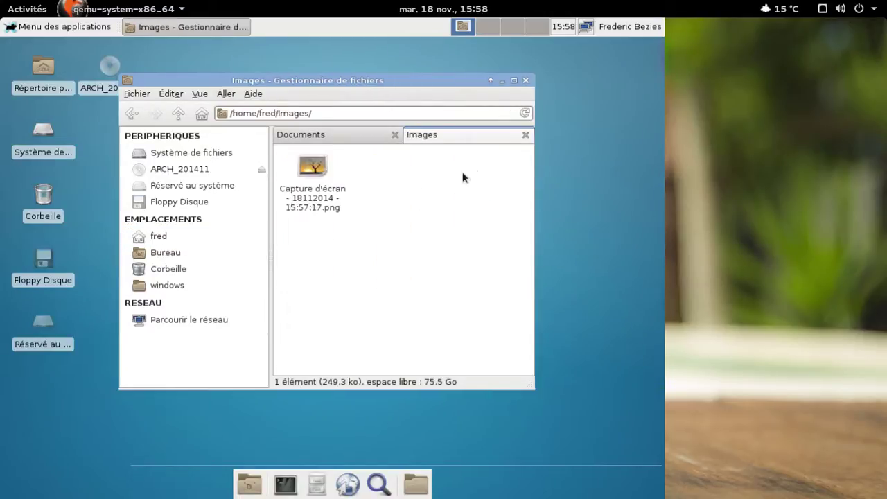
Copy the saved screenshot from Images into the Windows Documents folder and close the file manager.
click(331, 190)
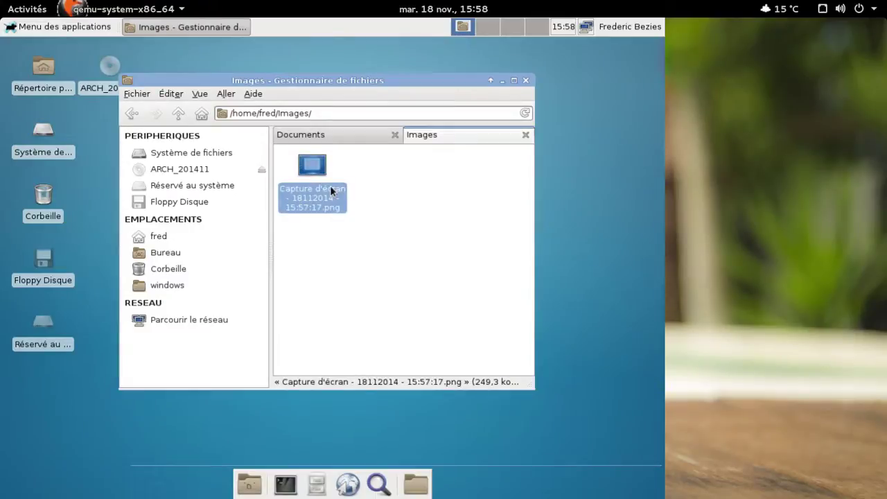
click(346, 138)
right_click(360, 240)
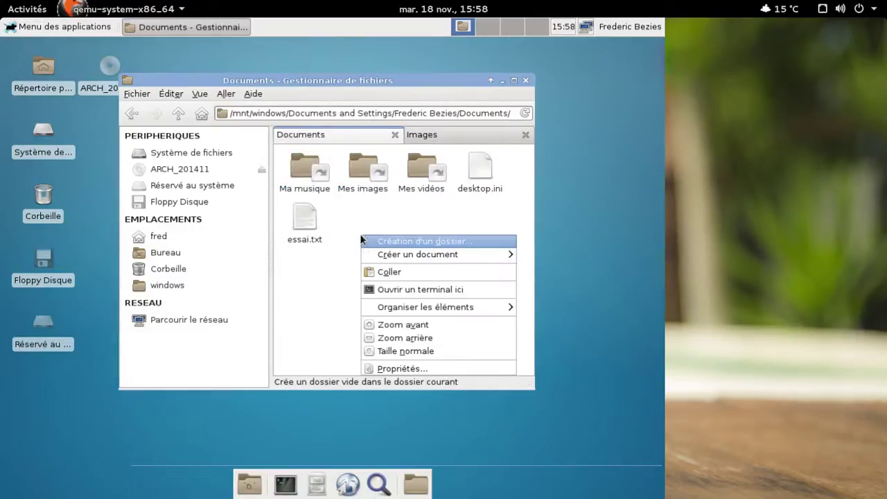
click(385, 272)
click(386, 273)
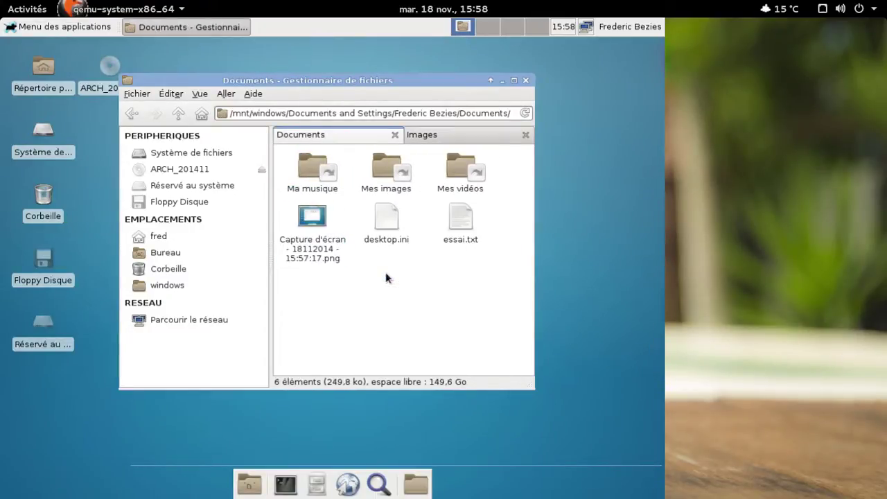
click(525, 81)
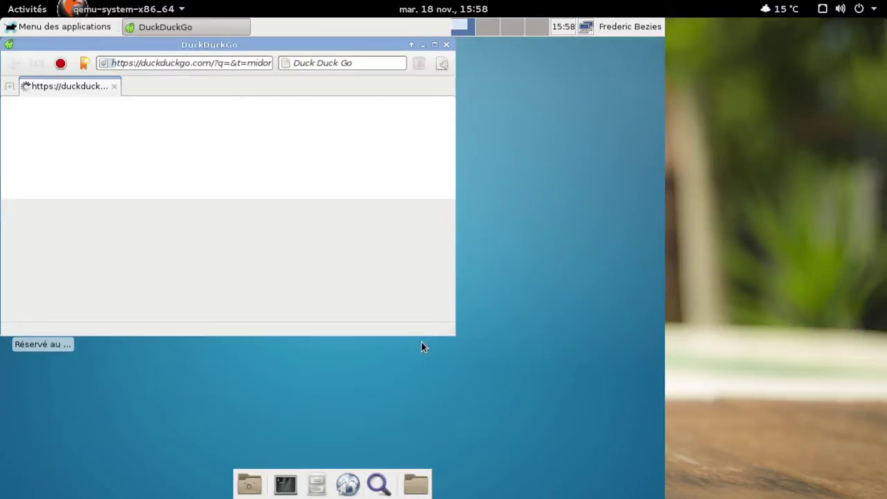
Check the version information of the Midori web browser and close the browser.
click(440, 63)
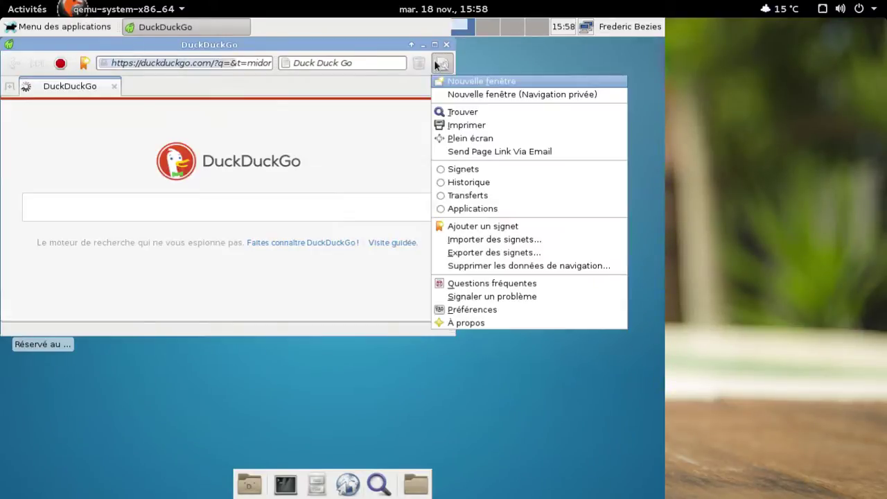
click(500, 325)
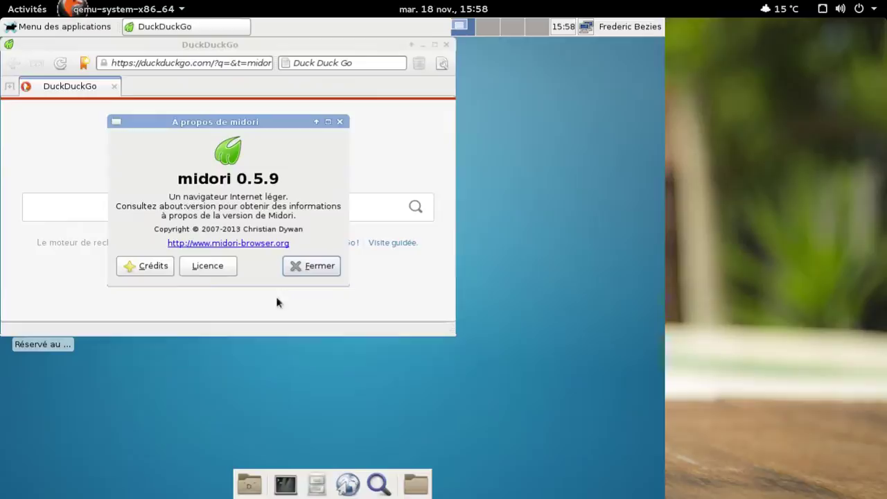
click(302, 264)
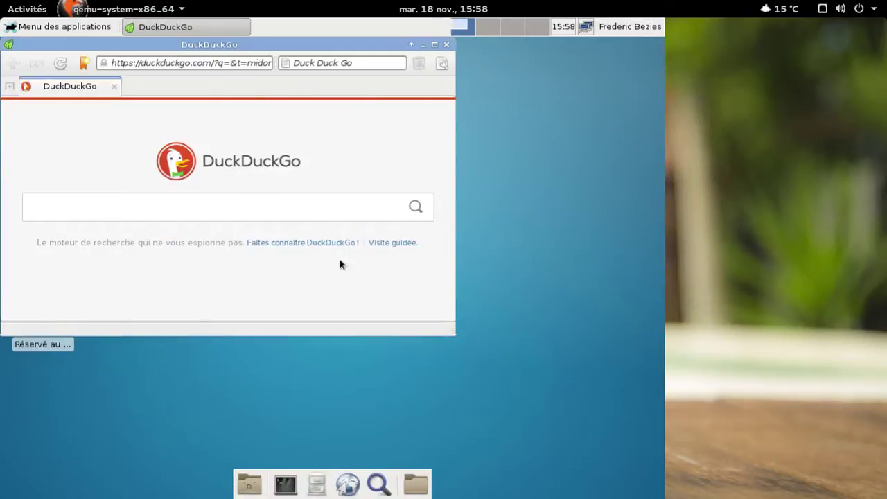
click(446, 46)
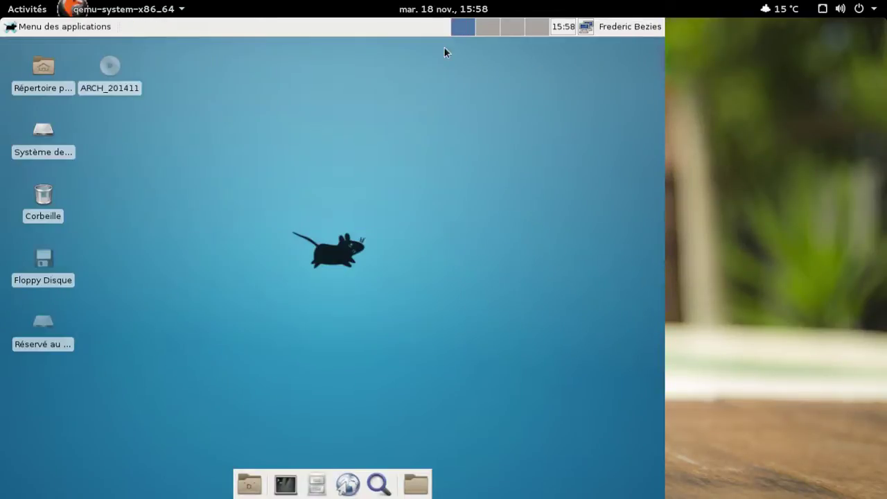
View the version information of the Xfce desktop environment and close it.
click(77, 26)
click(53, 236)
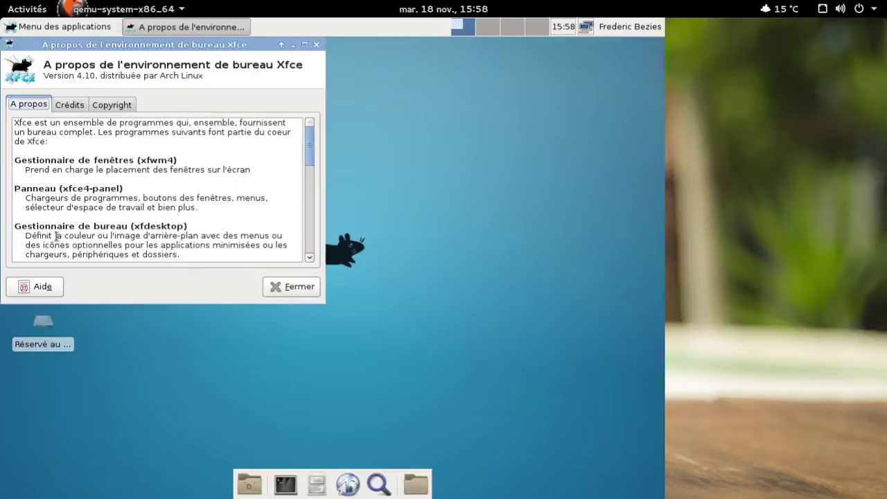
click(292, 287)
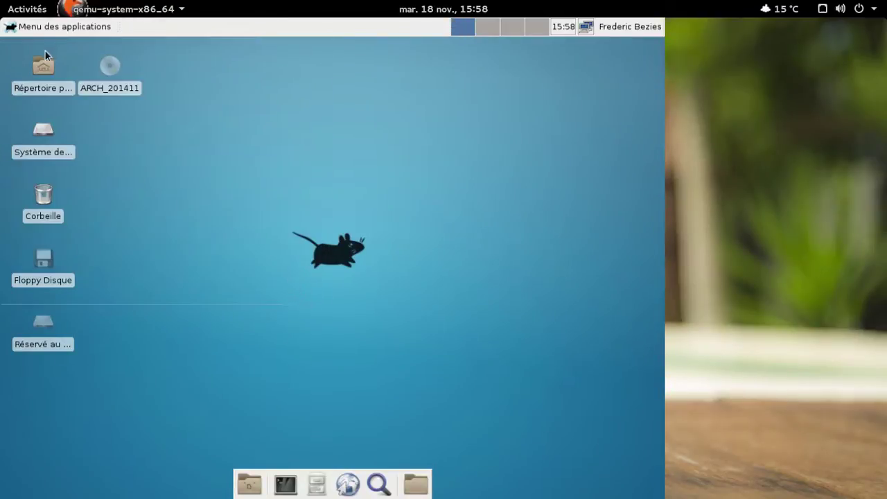
Restart the Arch Linux virtual machine from the Xfce session.
click(39, 26)
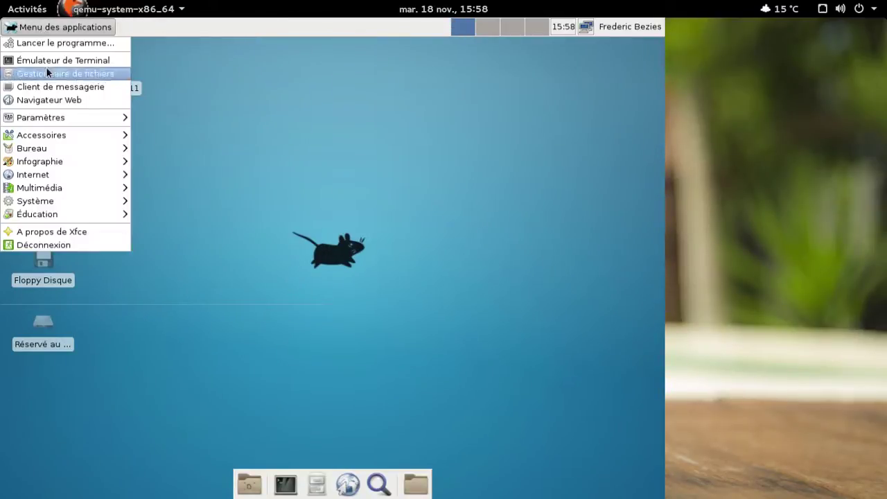
click(83, 242)
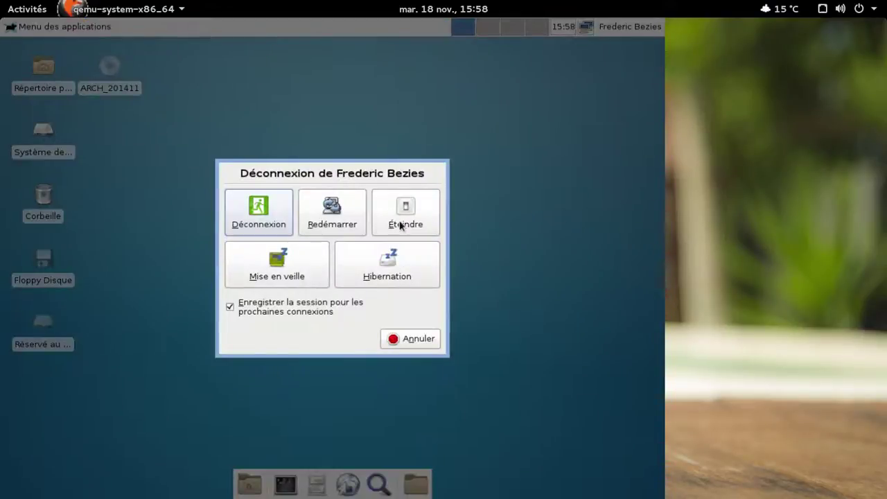
click(345, 218)
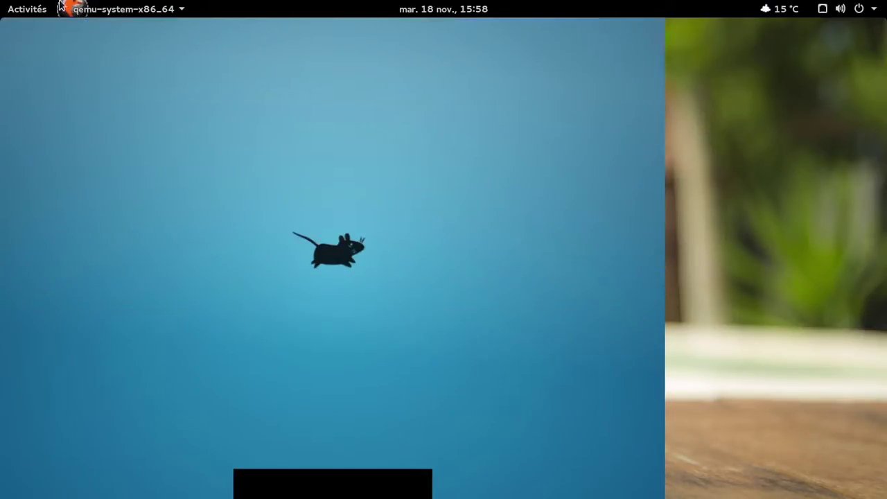
Boot the virtual machine into Windows 7 using its loader entry on /dev/sda1 in the GRUB menu.
click(26, 8)
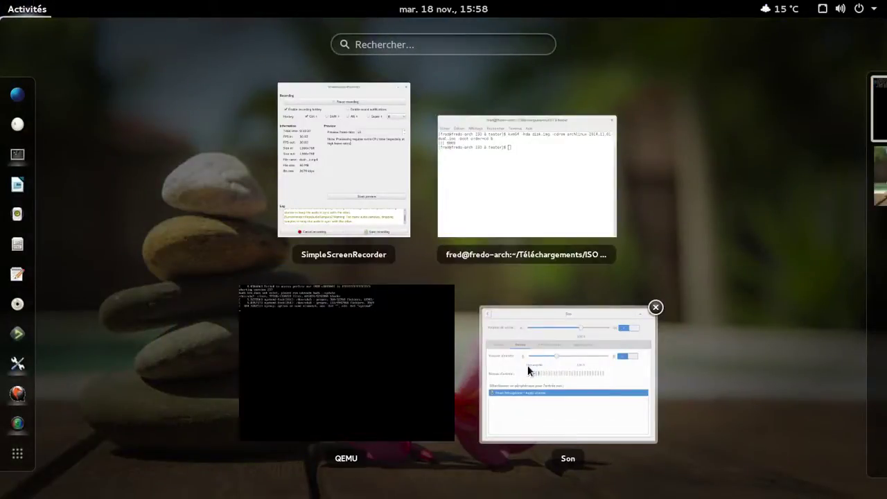
click(527, 365)
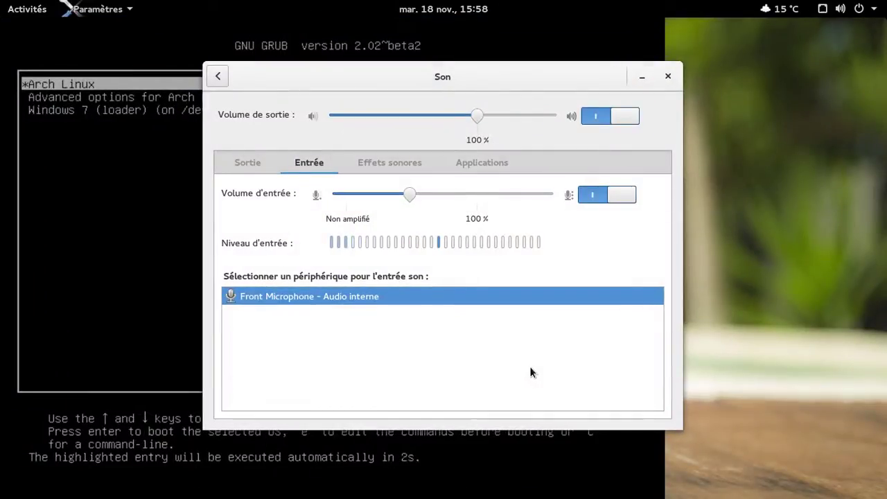
click(107, 183)
key(Down)
key(Down)
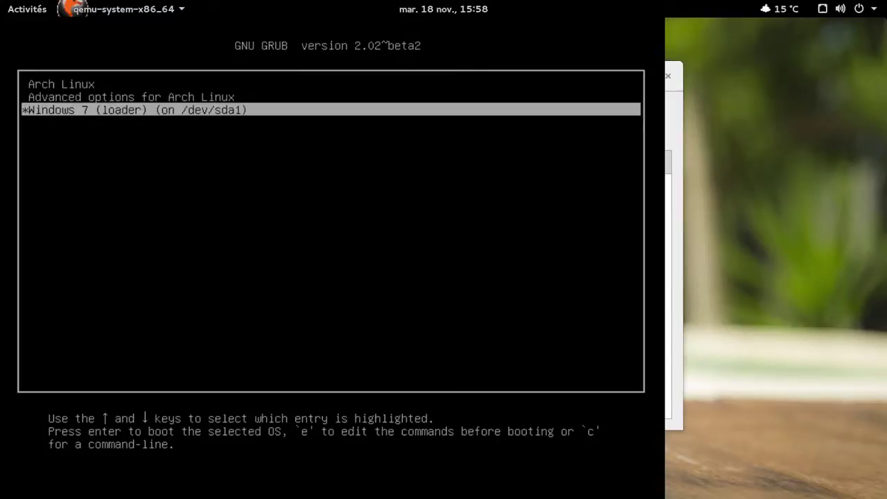
key(Return)
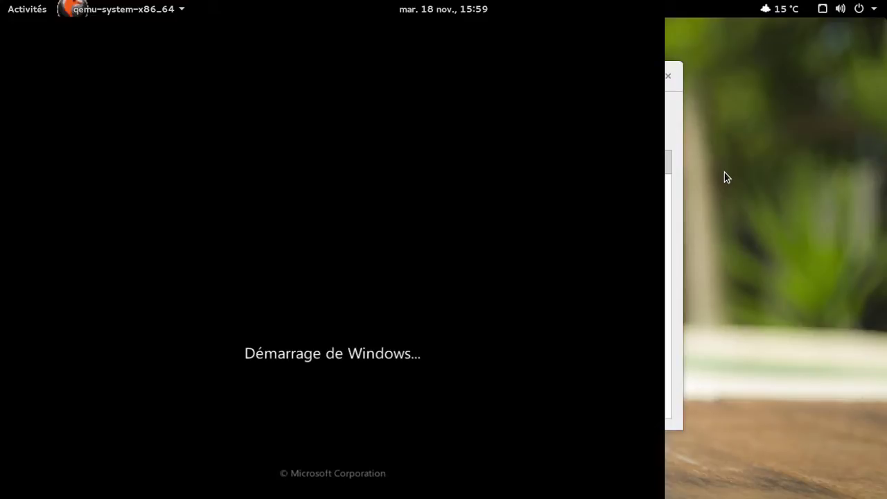
Lower the front microphone's input volume in the sound settings to slightly above the unamplified level and minimize the settings window.
click(679, 115)
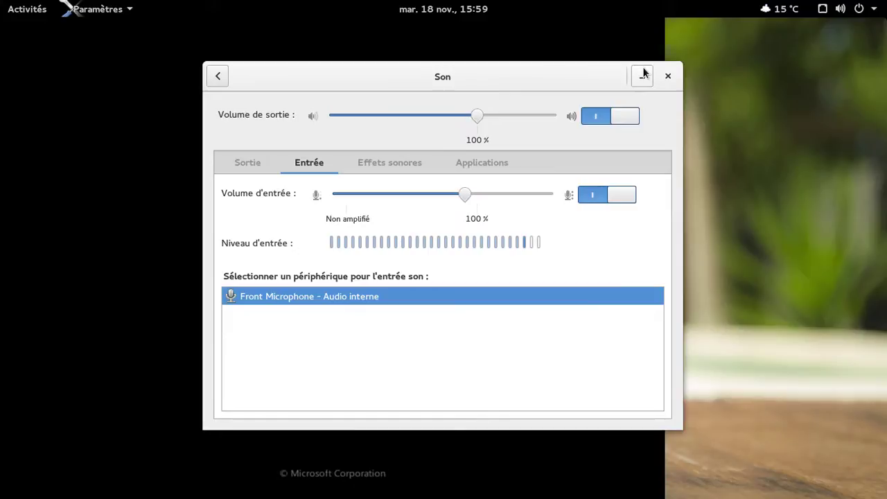
drag(414, 194, 420, 194)
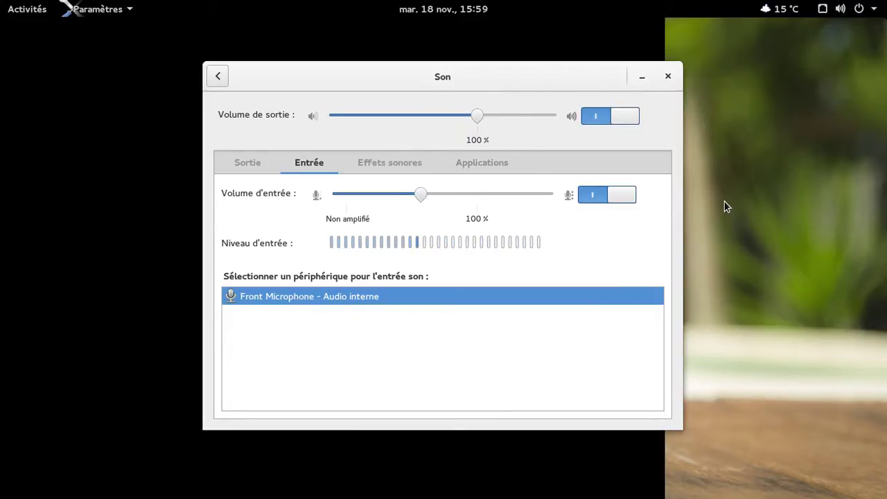
click(642, 78)
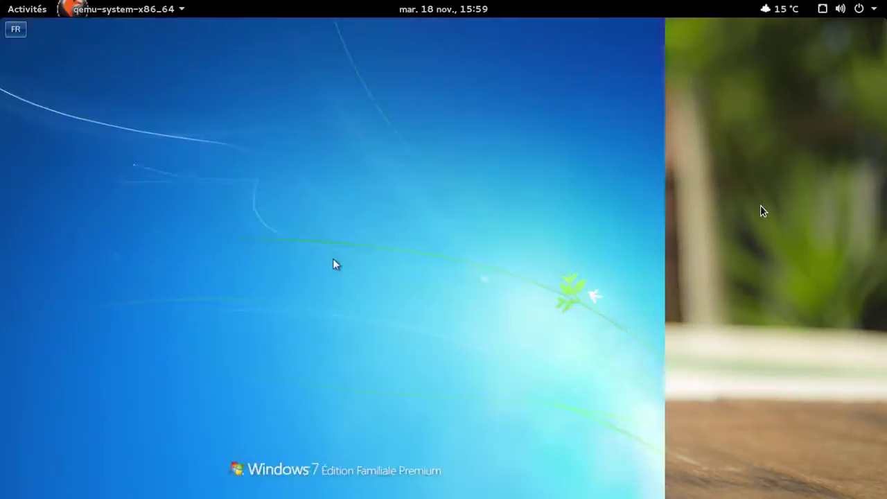
key(super)
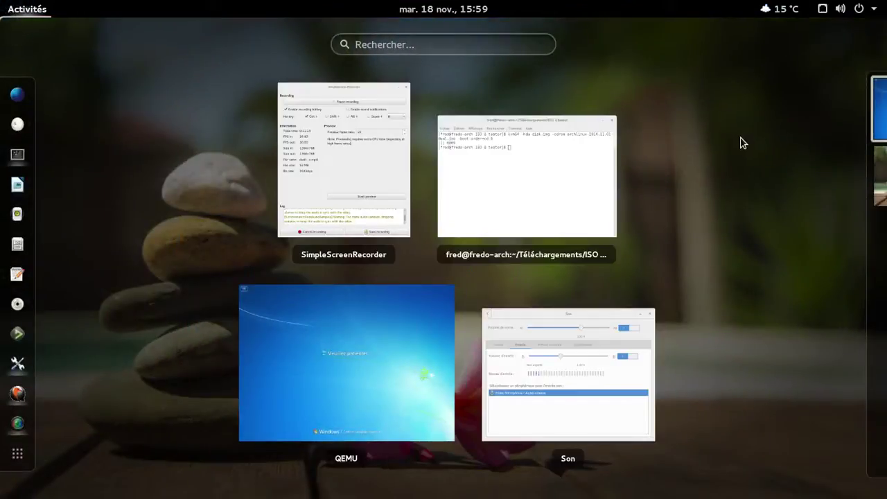
click(285, 378)
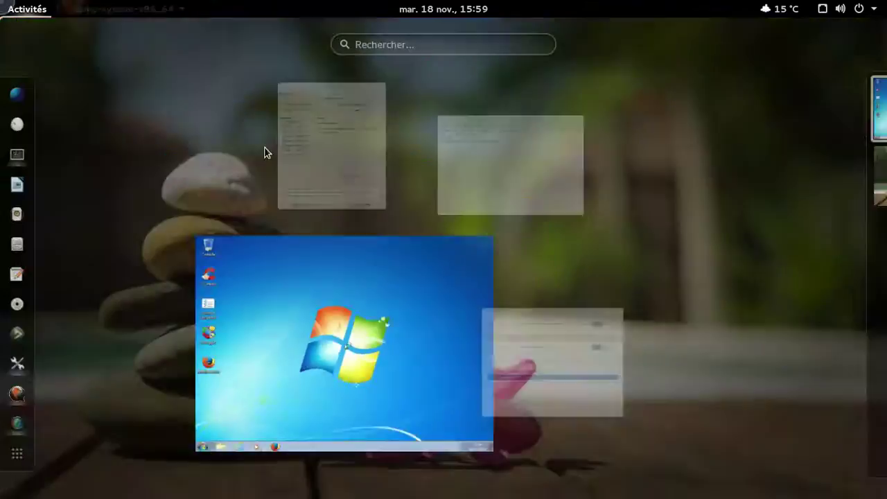
key(super)
click(354, 368)
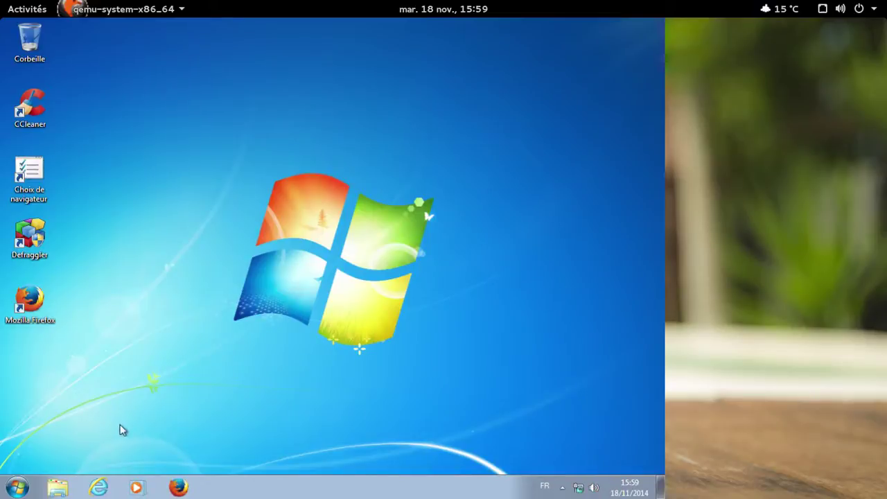
Open the essai text file from the Windows Documents library to check its content, and close it.
click(62, 491)
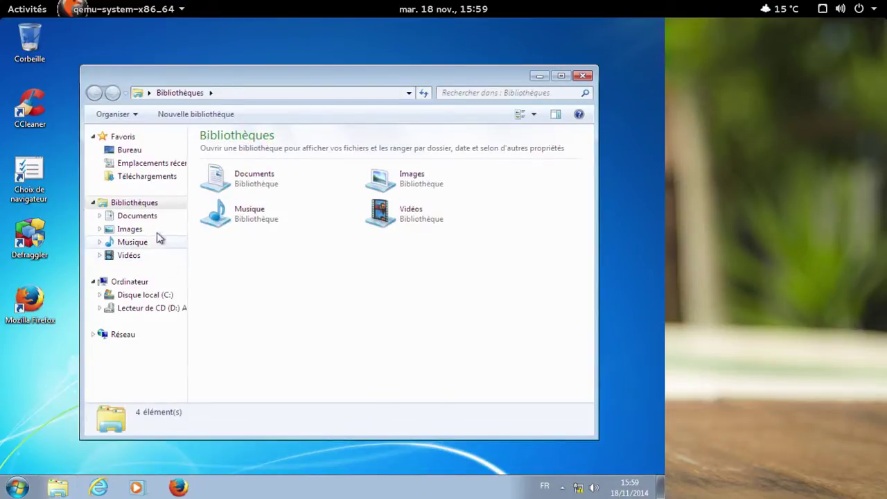
click(154, 219)
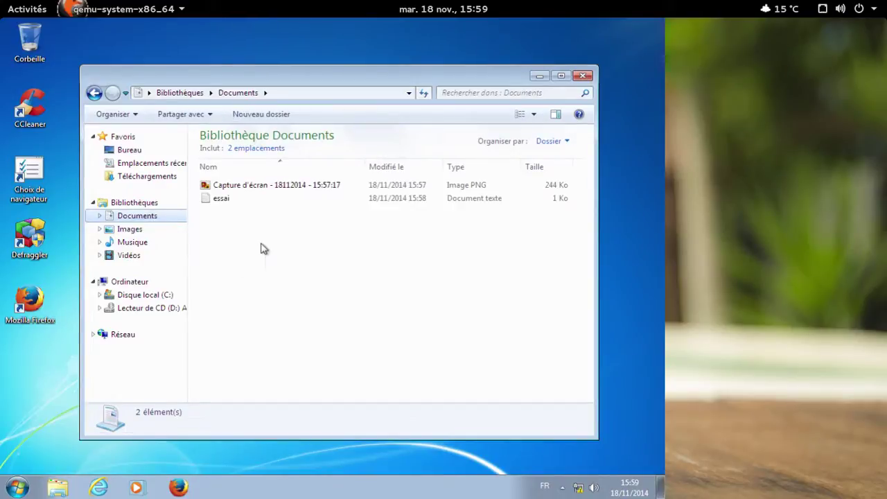
double_click(226, 200)
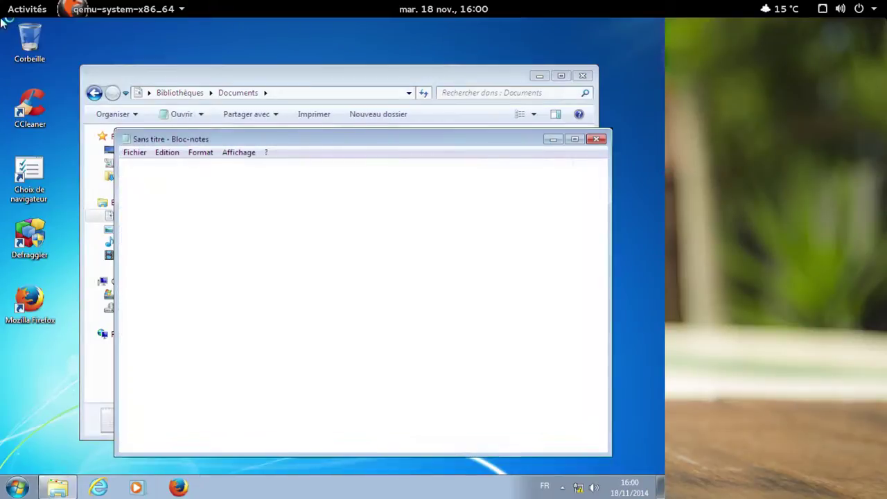
mouse_move(2, 5)
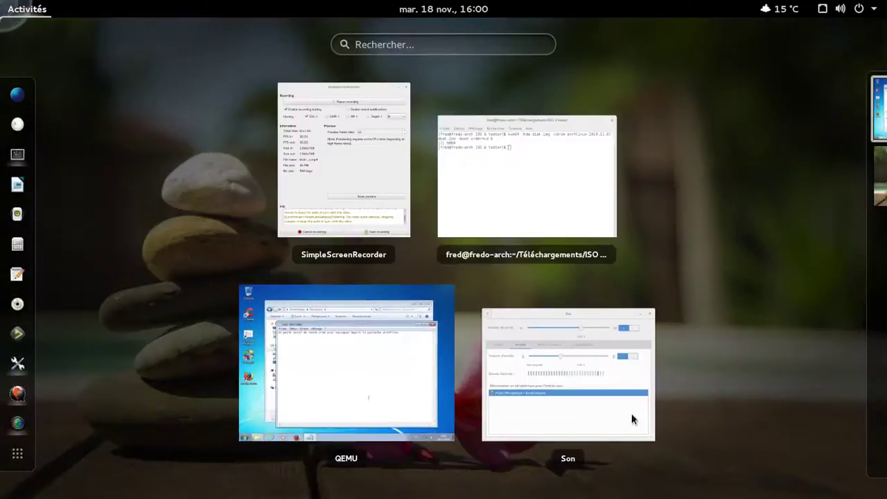
click(366, 371)
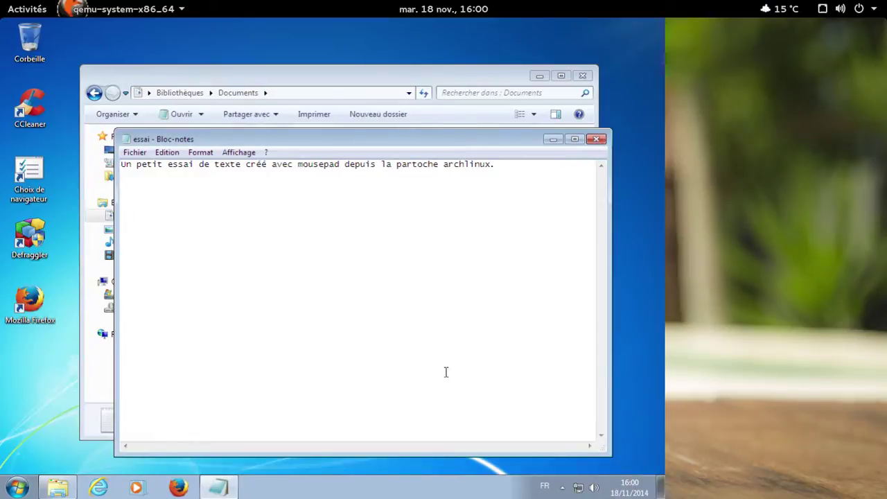
click(596, 139)
Open the PNG screenshot from the Documents library in the Windows photo viewer and close the viewer.
double_click(376, 187)
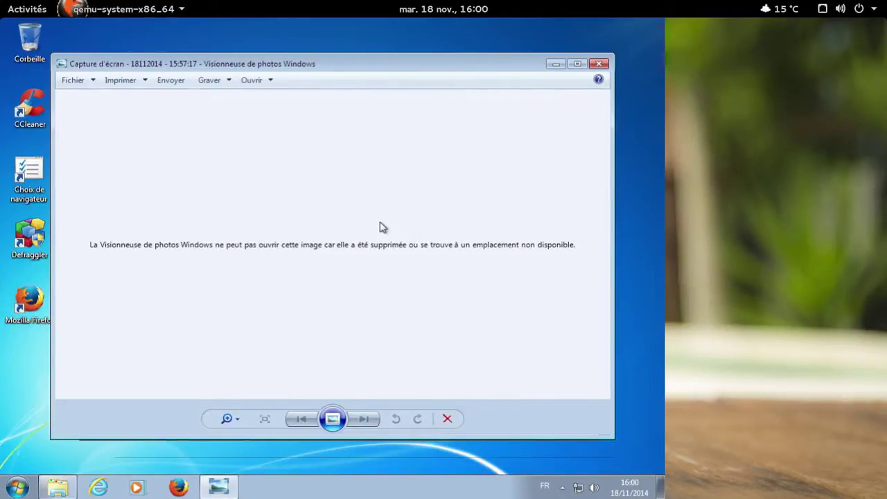
click(598, 64)
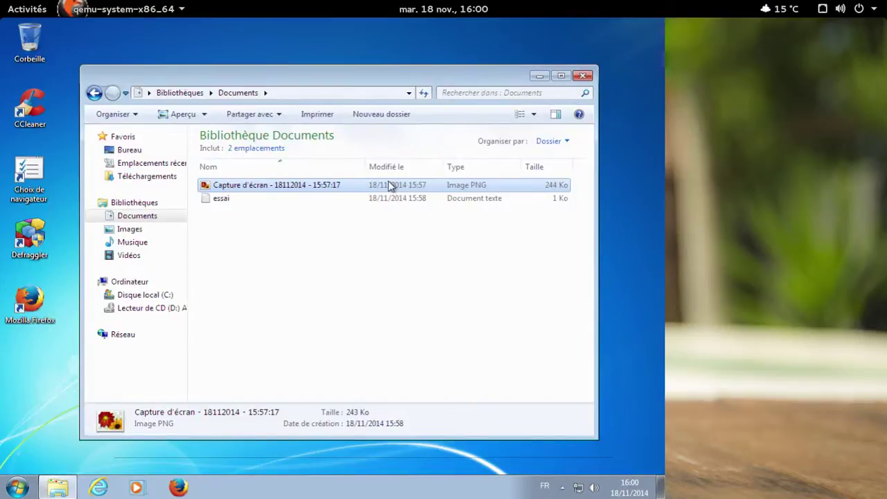
Try to rename the PNG screenshot in the Documents library as cap.png.
key(F2)
text(cap)
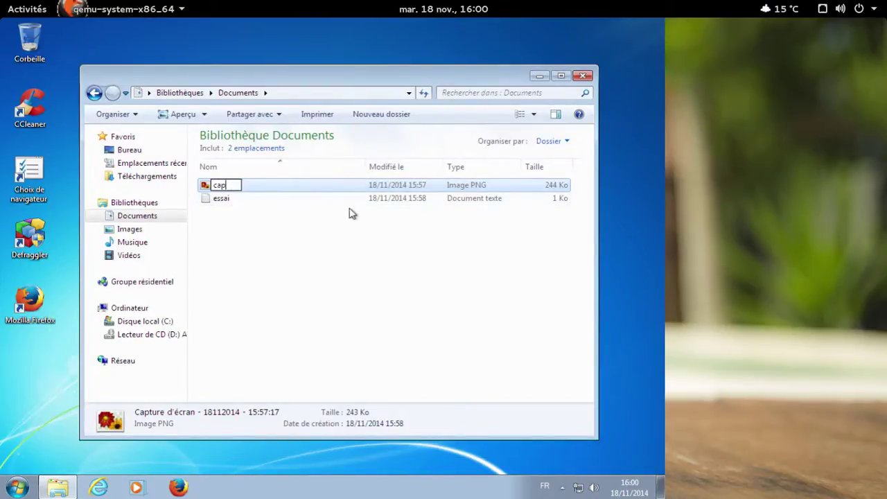
text(.pn)
key(BackSpace)
key(BackSpace)
text(png)
key(Return)
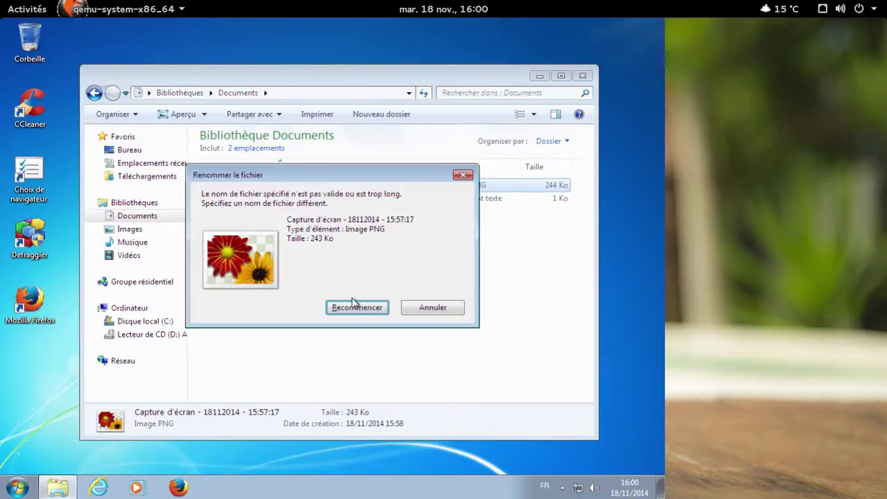
click(405, 310)
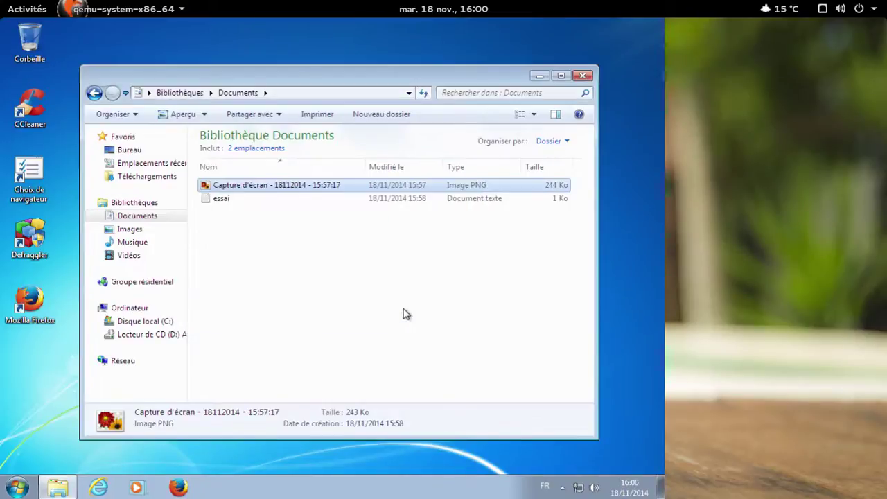
Preview the PNG screenshot again in the Windows photo viewer, close the viewer and deselect the file.
right_click(318, 185)
click(330, 197)
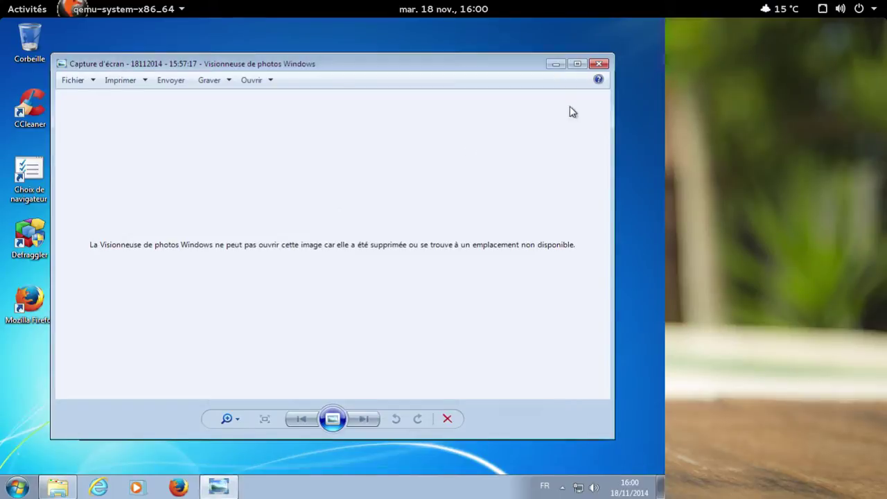
click(599, 64)
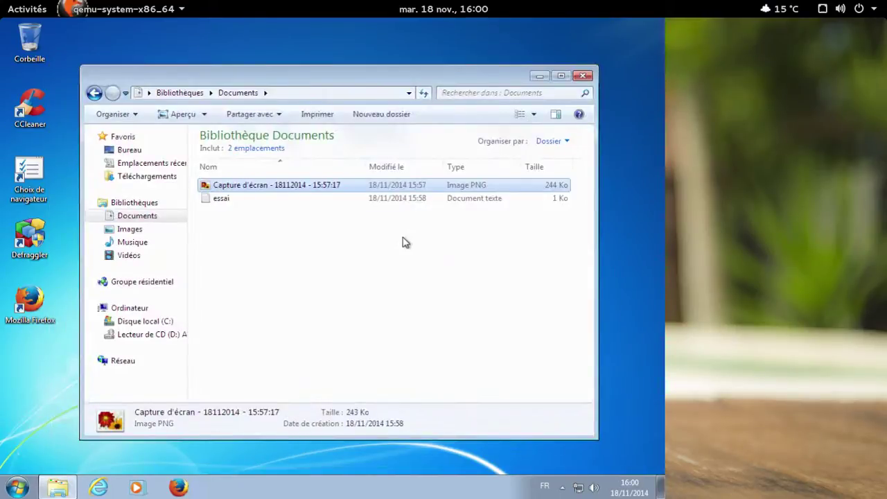
click(405, 243)
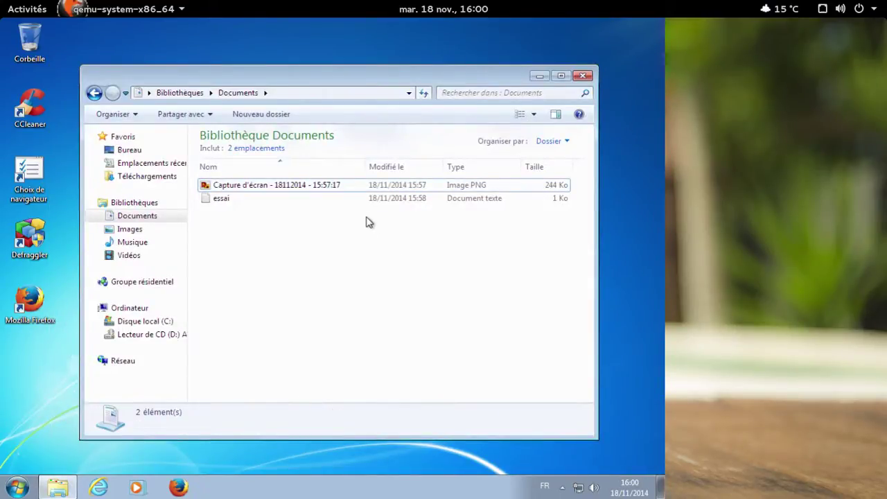
right_click(326, 236)
click(296, 264)
Start a Windows command prompt (cmd) and list the contents of the Documents folder with dir.
click(2, 489)
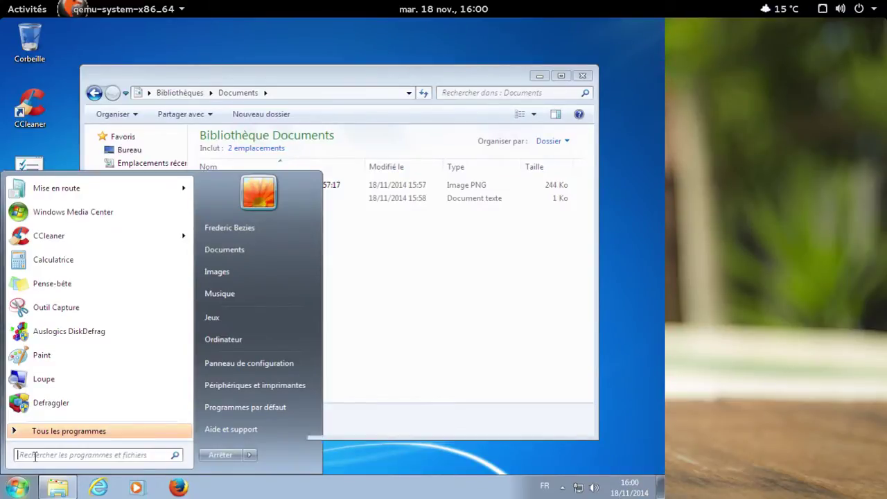
text(cmd)
key(Return)
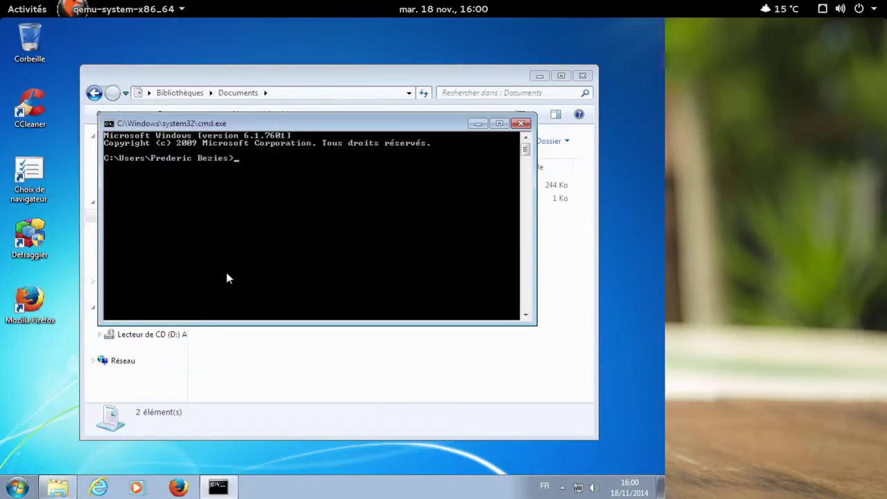
text(cd Documents)
key(Return)
text(dir)
key(Return)
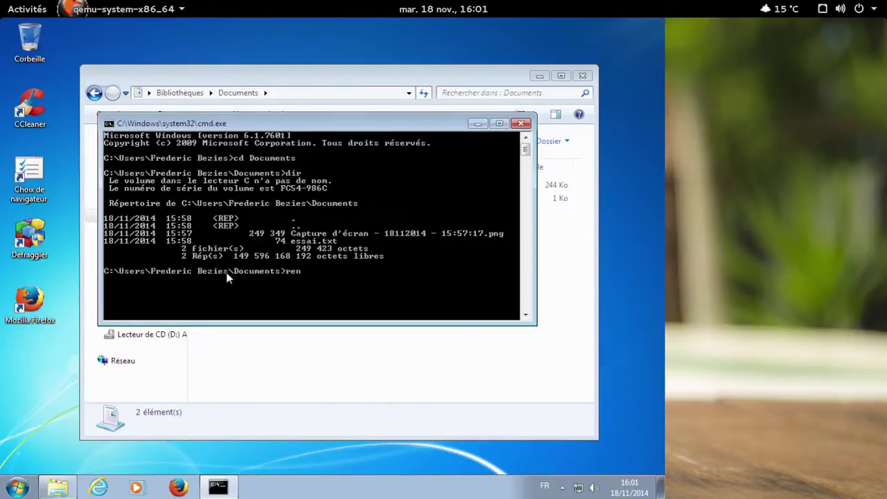
Run rename without arguments and display its usage with help rename.
key(Return)
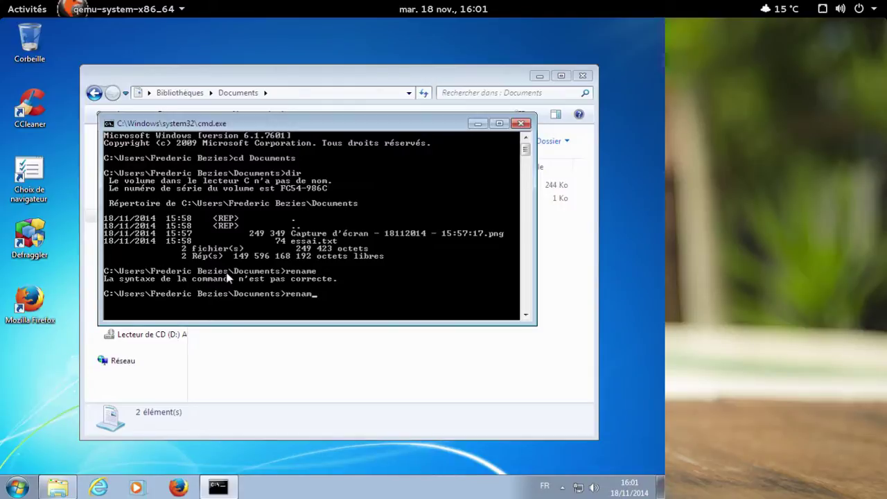
text(rename)
key(Return)
key(Up)
key(BackSpace)
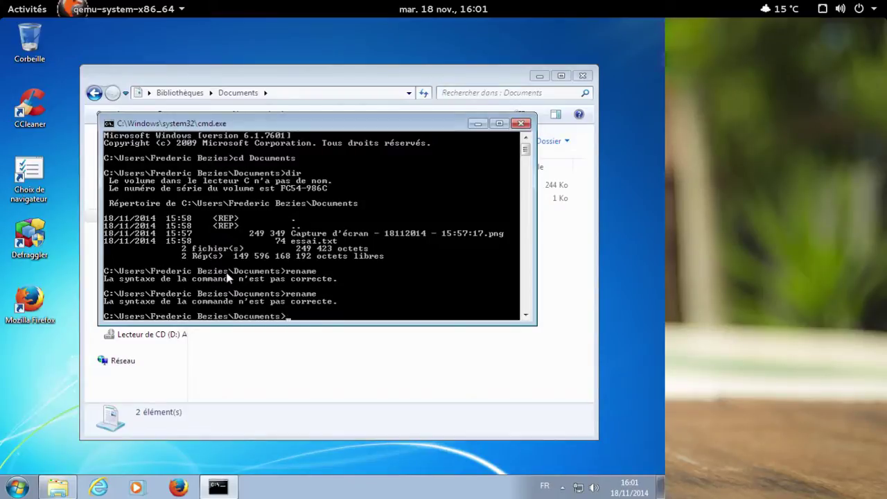
text(help rename)
key(Return)
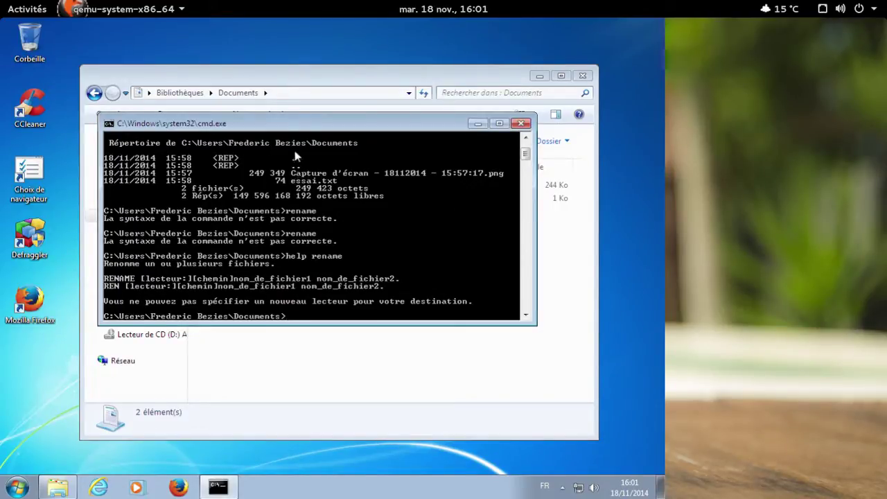
Try to rename the PNG screenshot to cap.png with the rename command and close the command prompt.
drag(301, 124, 410, 264)
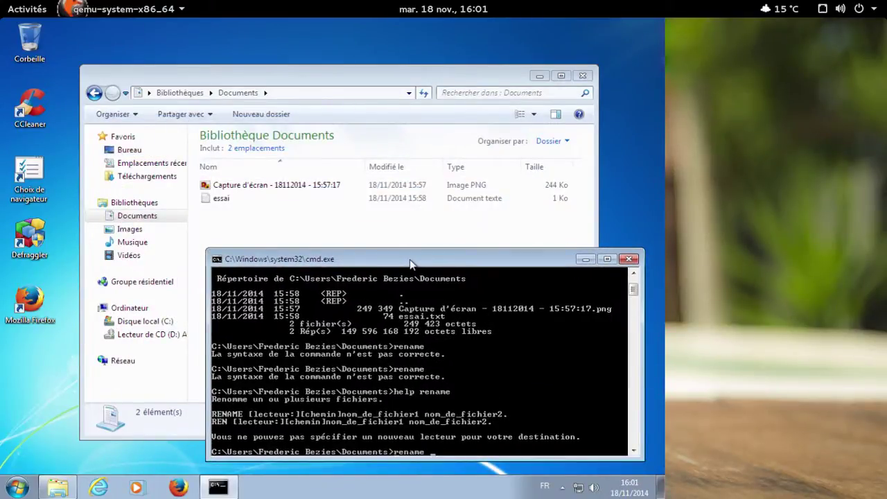
key(Tab)
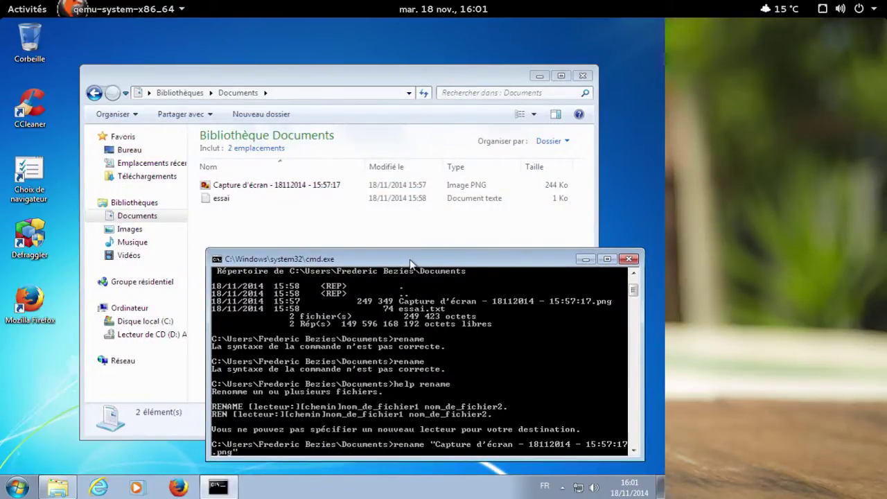
text(cap.png)
key(Return)
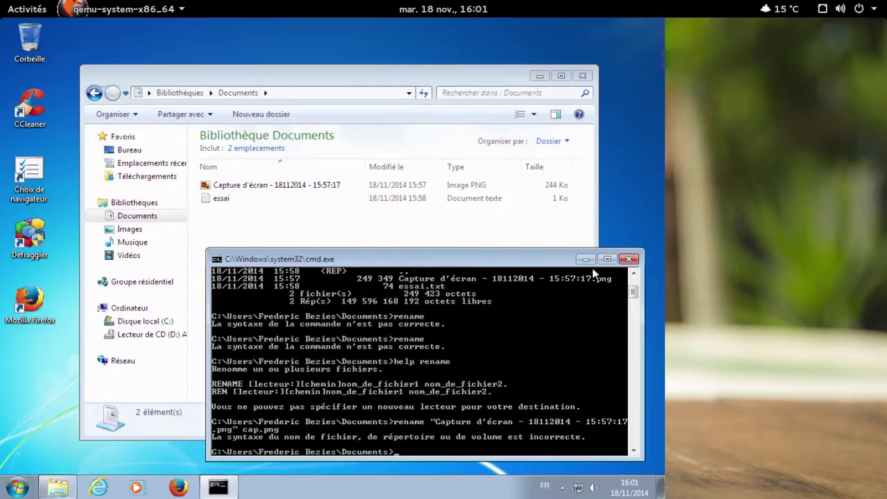
click(620, 262)
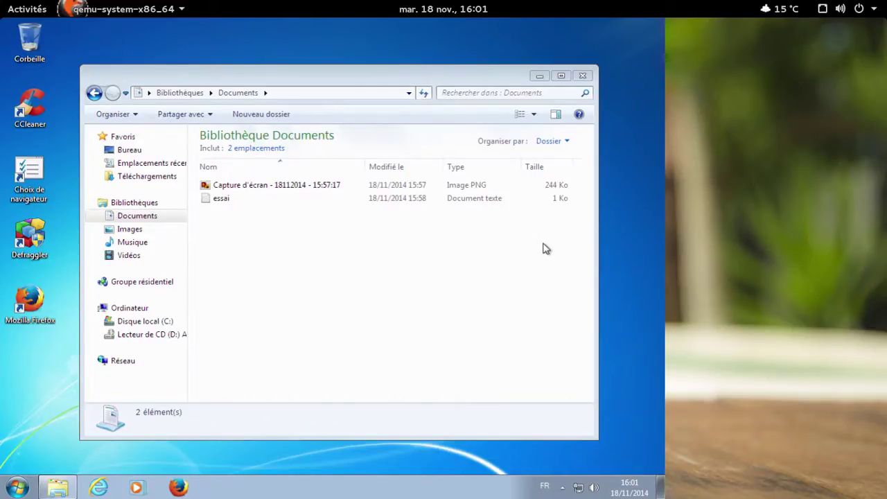
Close the Documents library window and shut down Windows 7.
click(582, 75)
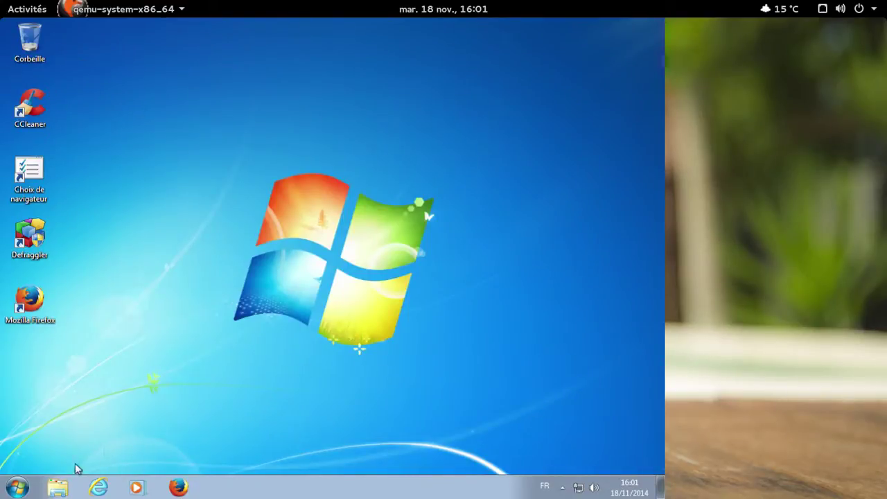
click(18, 487)
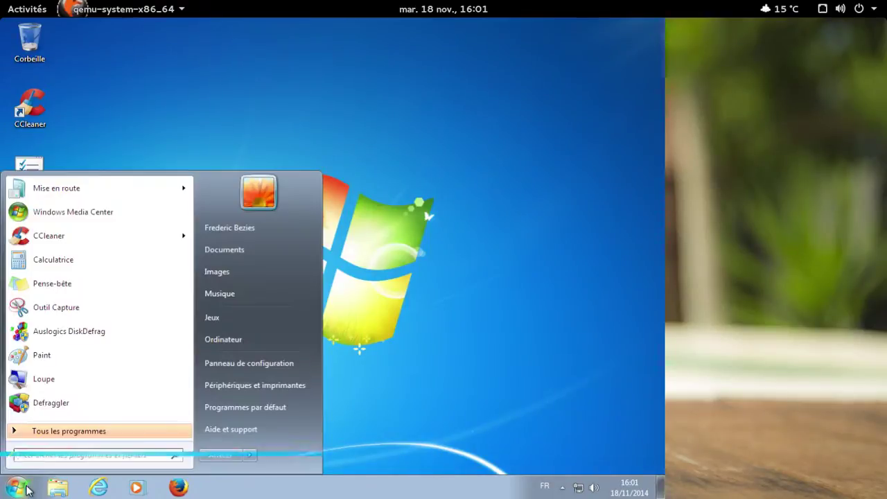
click(225, 455)
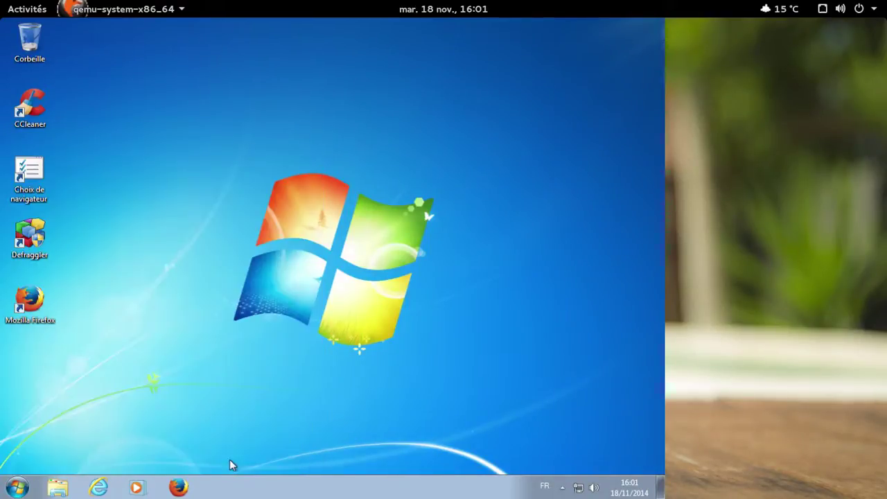
mouse_move(1, 1)
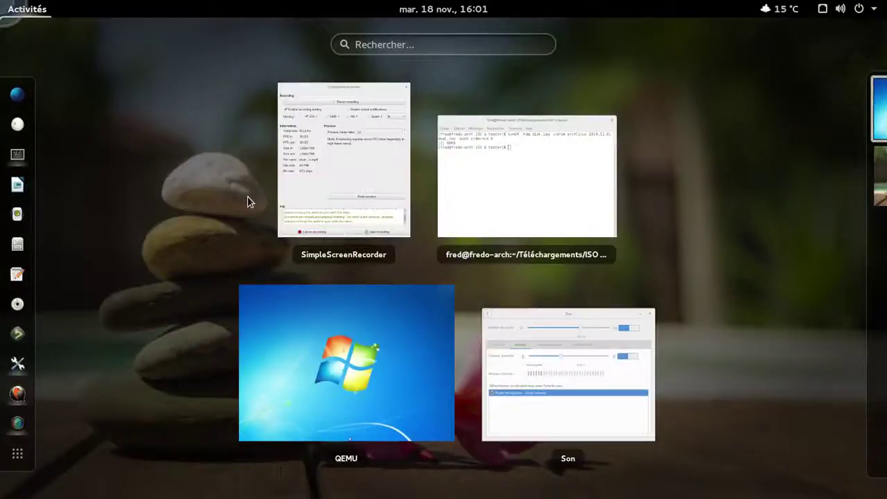
click(349, 163)
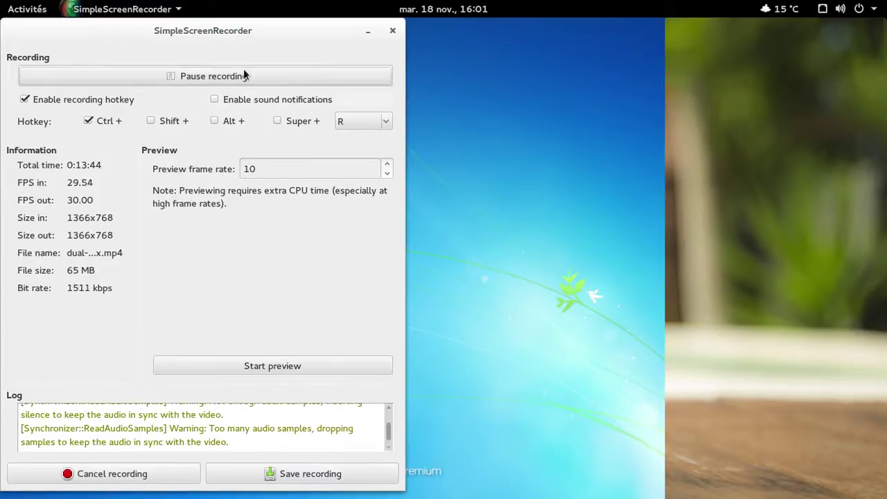